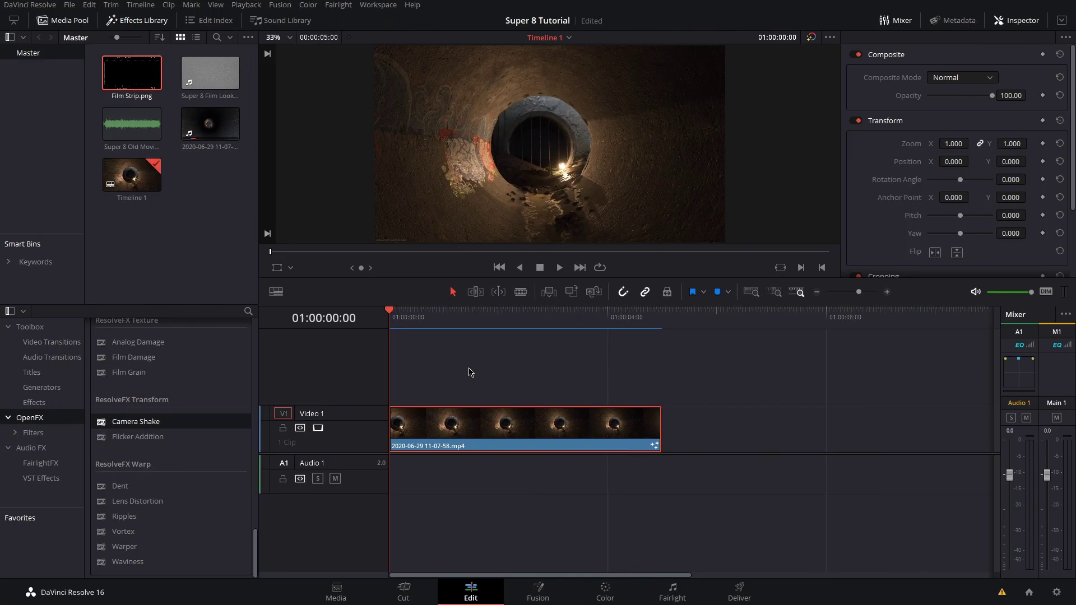
# - In the clip's node graph, insert a BrightnessContrast node between MediaIn1 and MediaOut1
pyautogui.click(538, 593)
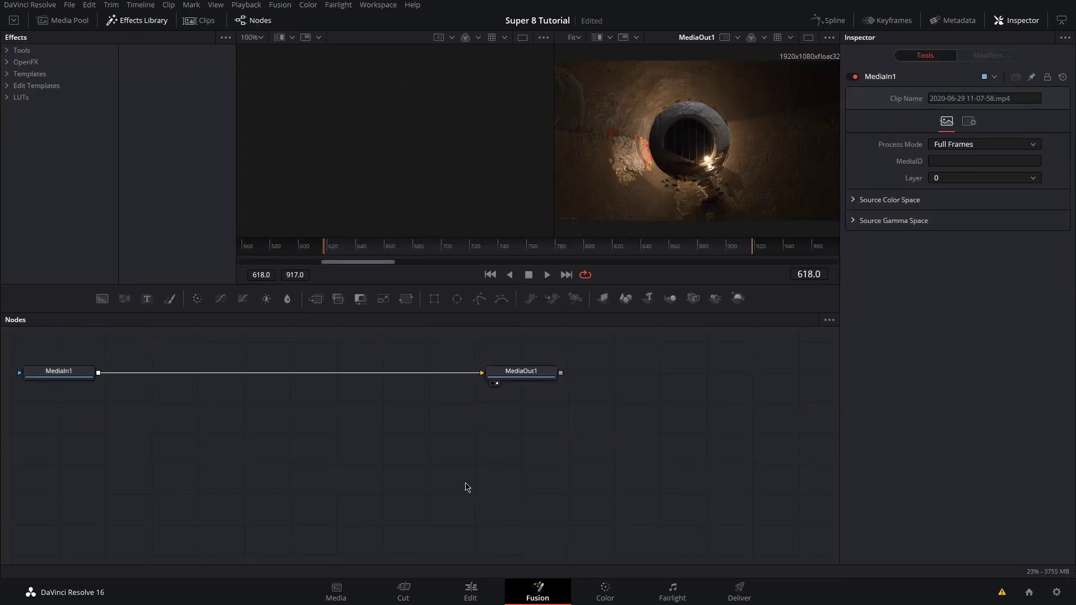
pyautogui.hotkey('shift', 'space')
pyautogui.write('bright')
pyautogui.press('Return')
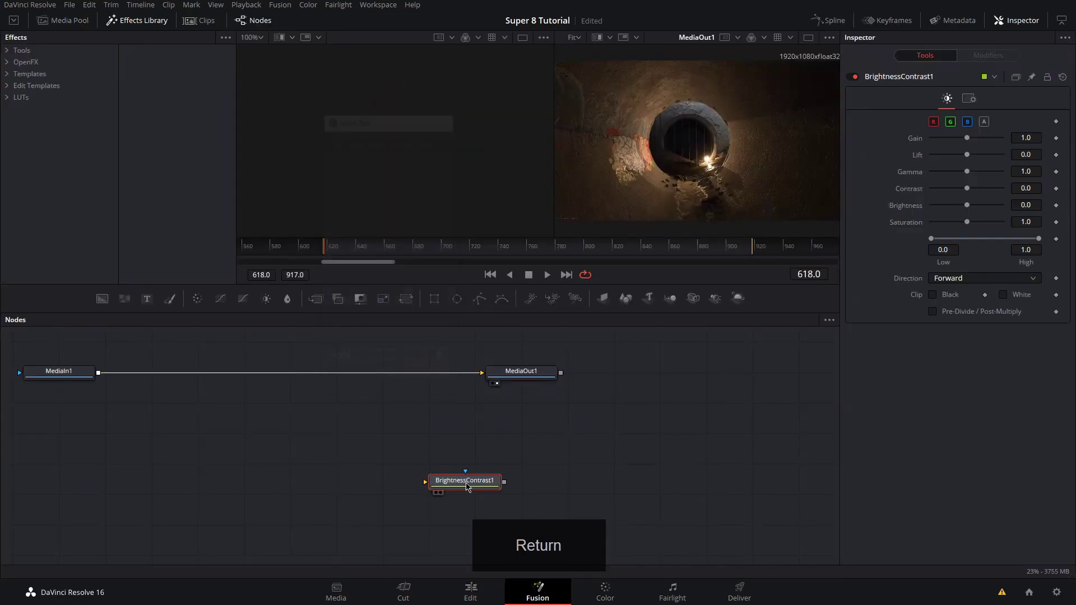
pyautogui.moveTo(467, 485); pyautogui.dragTo(323, 378)
# - Set BrightnessContrast1 Saturation to 0.0 and go back to the Edit page
pyautogui.press('shift')
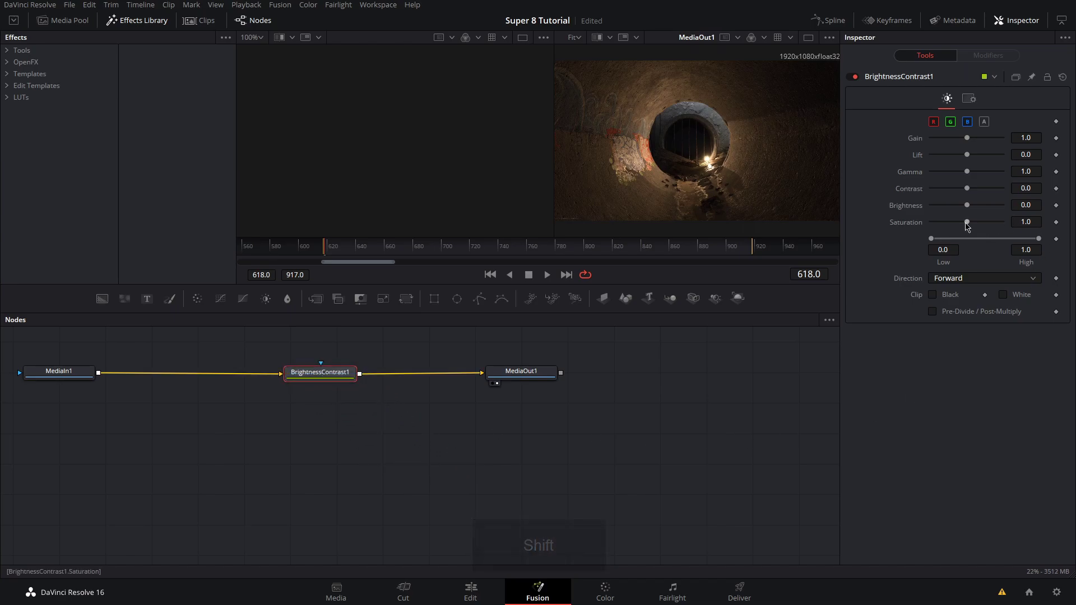
pyautogui.moveTo(967, 222); pyautogui.dragTo(825, 220)
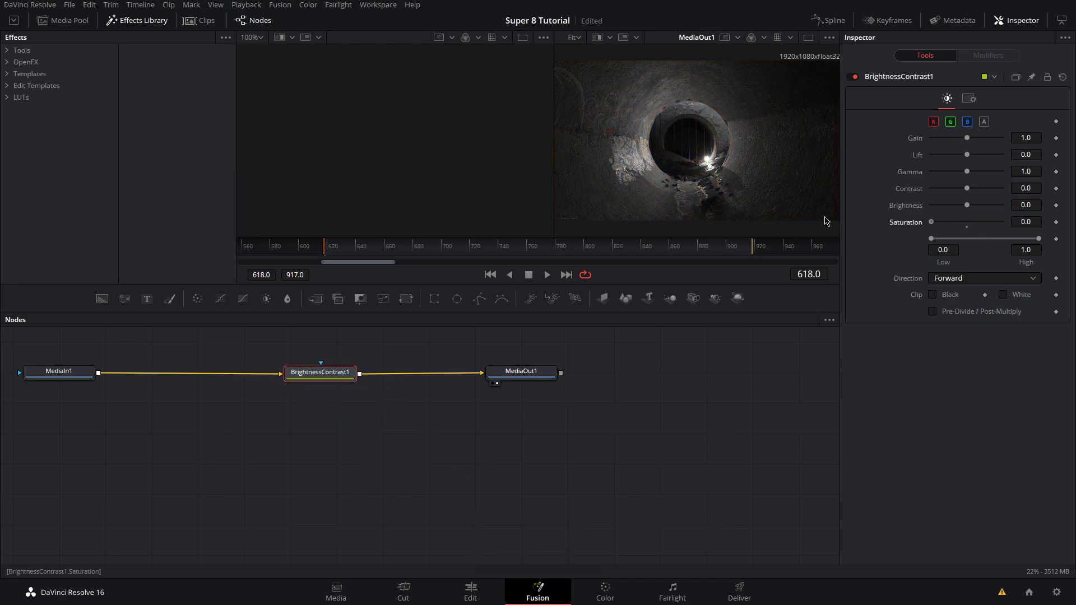
pyautogui.click(477, 589)
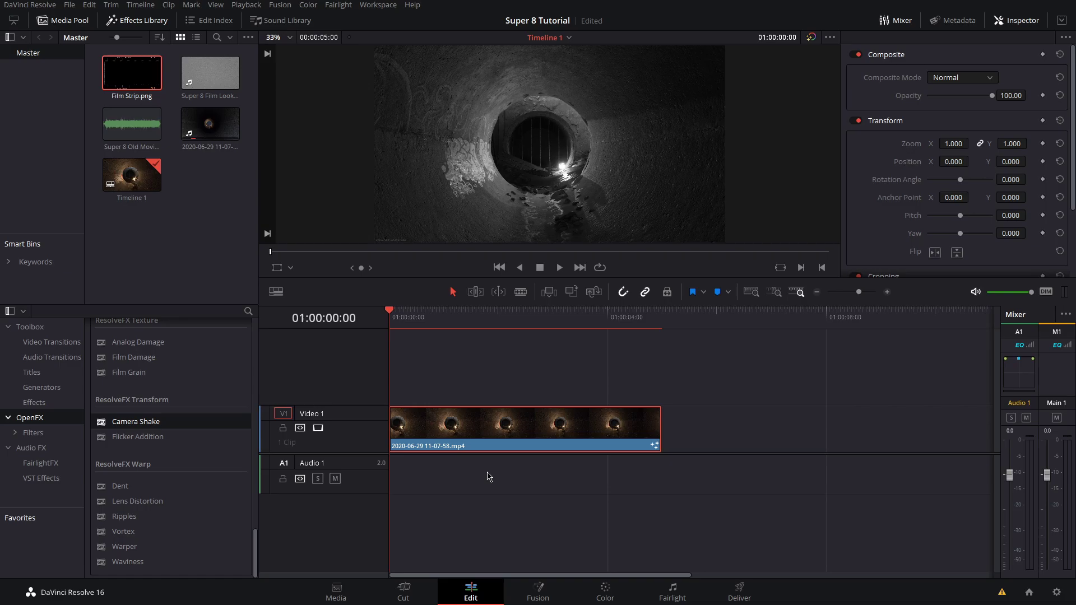
# - Blade the clip one frame in, at 01:00:00:01
pyautogui.moveTo(863, 292); pyautogui.dragTo(960, 298)
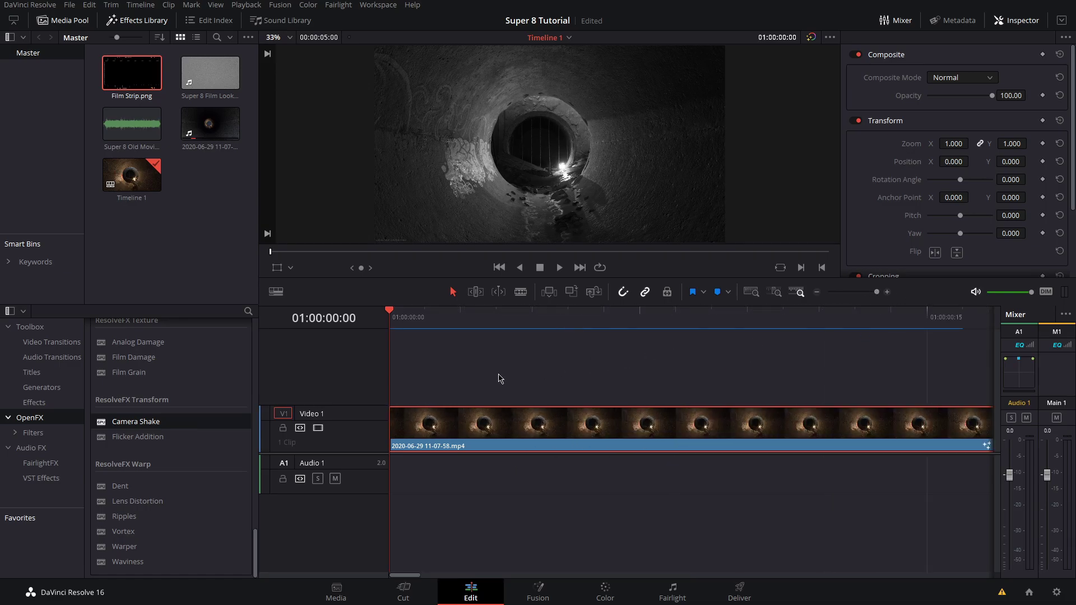
pyautogui.press('Right')
pyautogui.press('b')
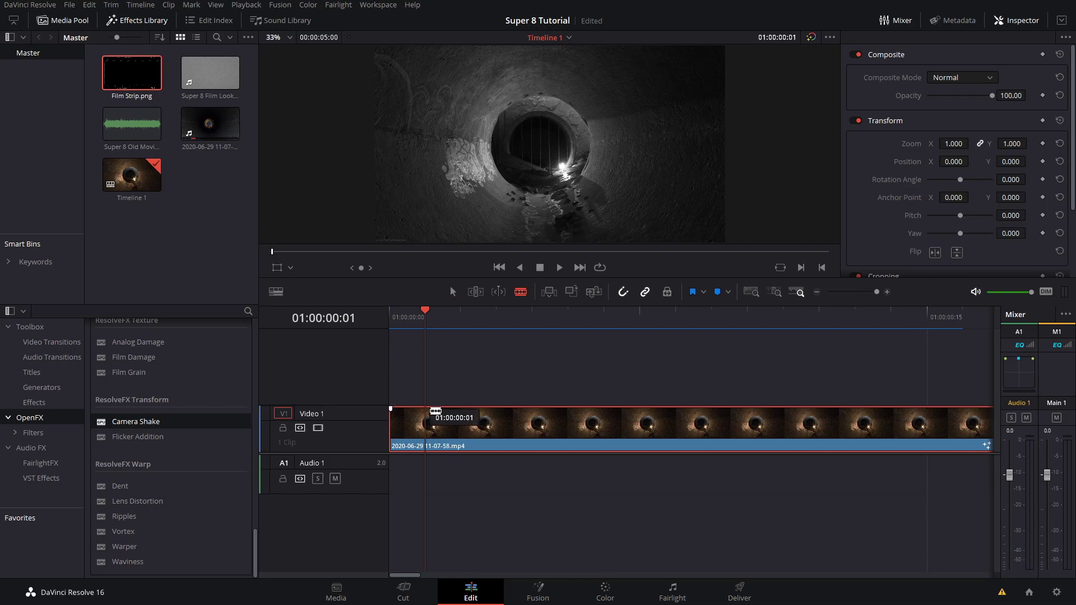
pyautogui.click(428, 425)
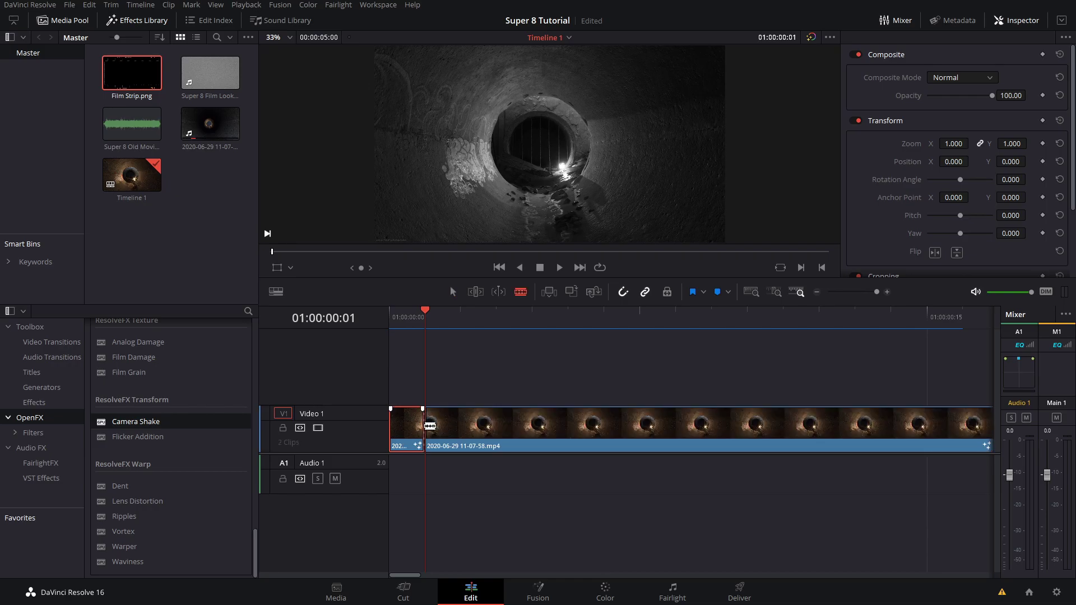
pyautogui.press('a')
# - Turn the one-frame opening piece into a freeze frame via Change Clip Speed
pyautogui.rightClick(415, 436)
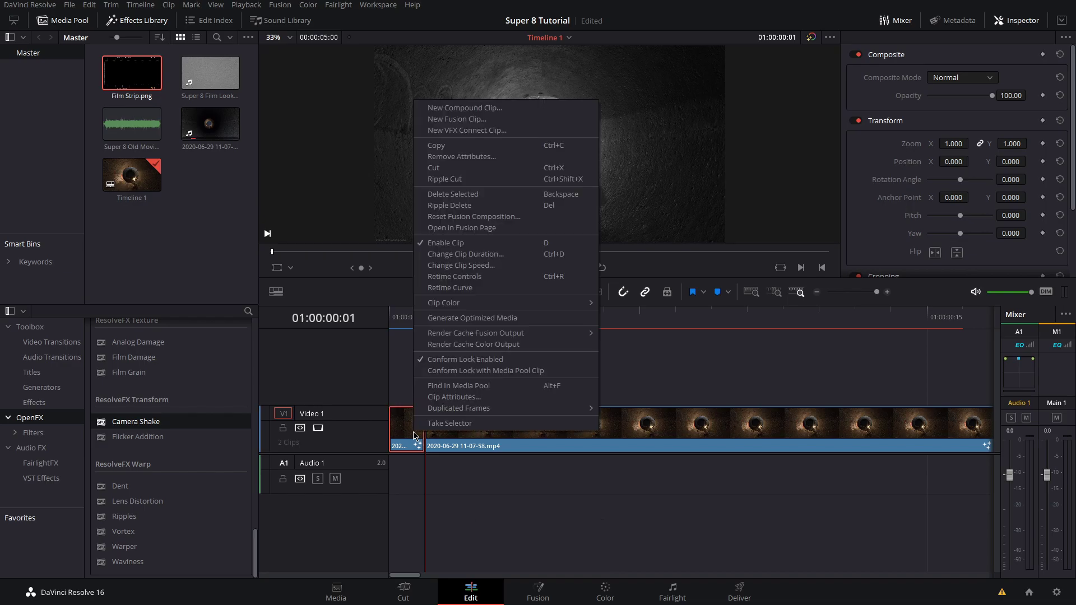
pyautogui.click(497, 267)
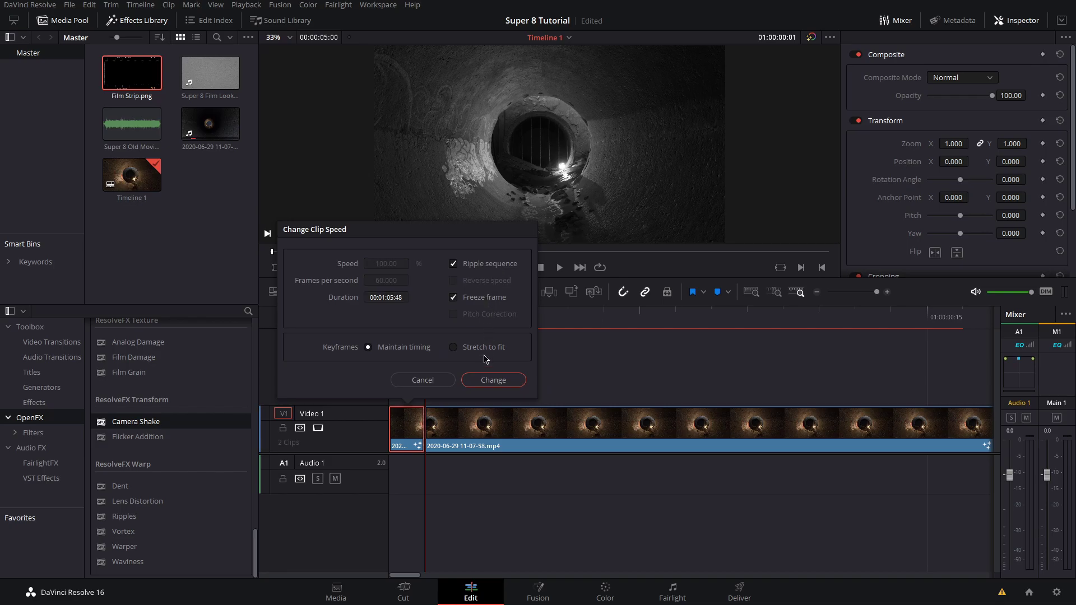
pyautogui.click(486, 381)
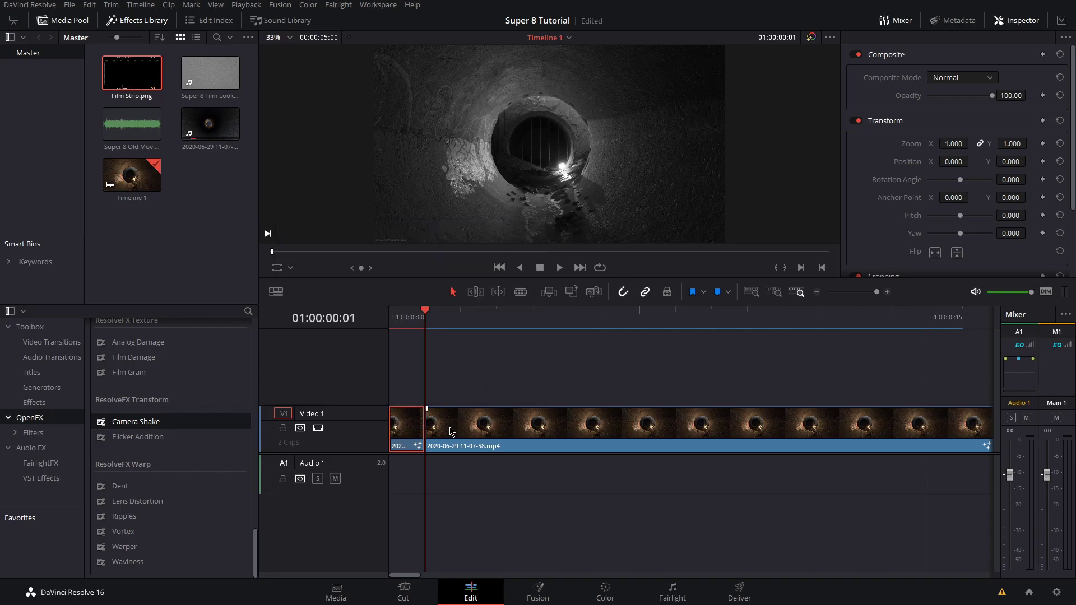
# - Move the long clip right and extend the freeze frame to end at 01:00:01:00
pyautogui.moveTo(450, 435); pyautogui.dragTo(983, 428)
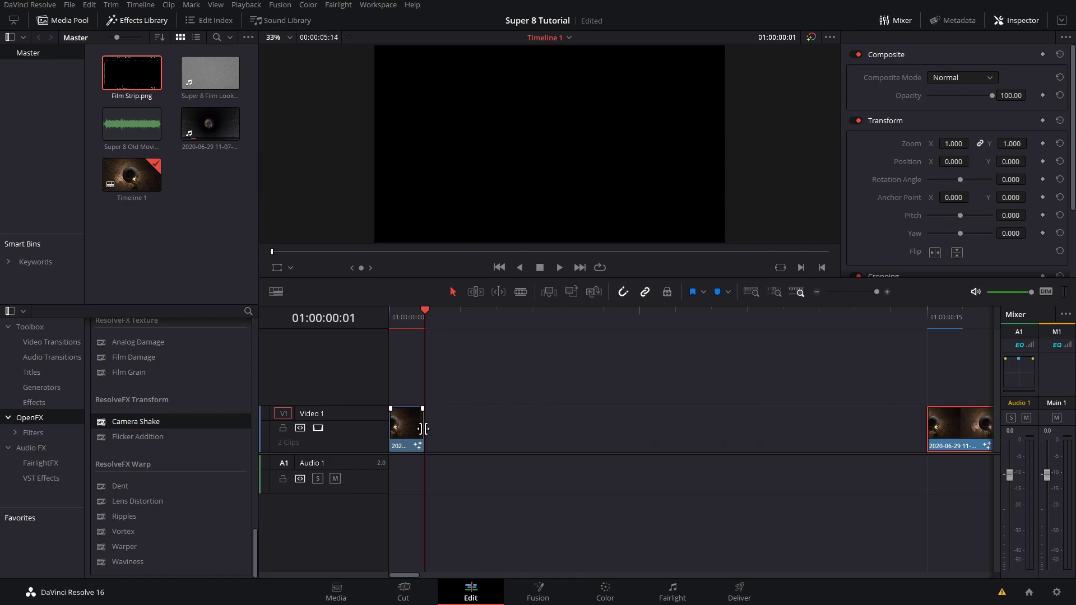
pyautogui.moveTo(423, 427); pyautogui.dragTo(926, 428)
pyautogui.click(818, 294)
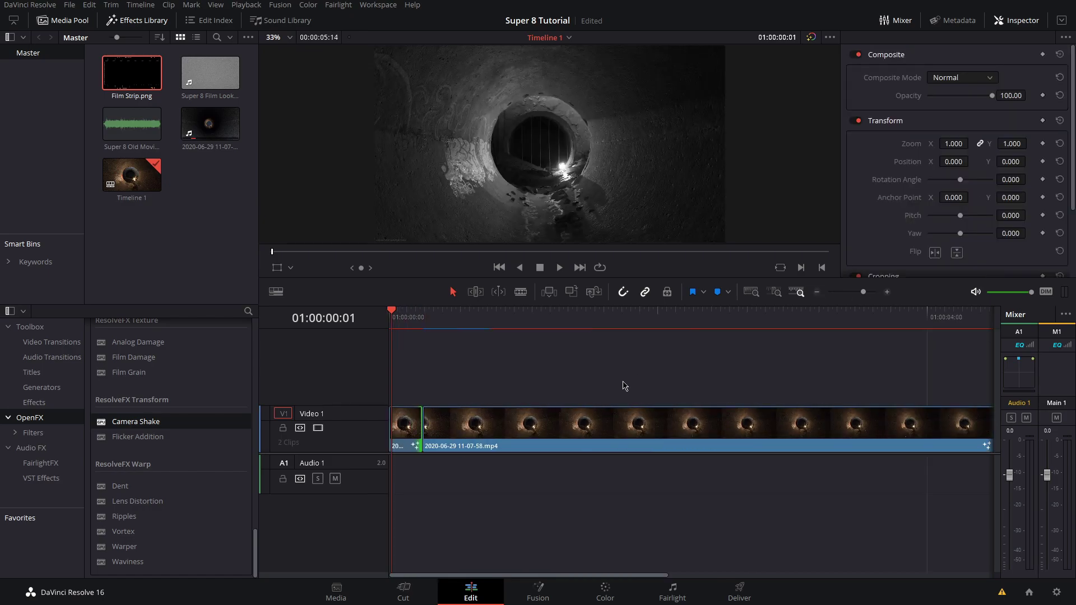
pyautogui.moveTo(476, 429); pyautogui.dragTo(522, 426)
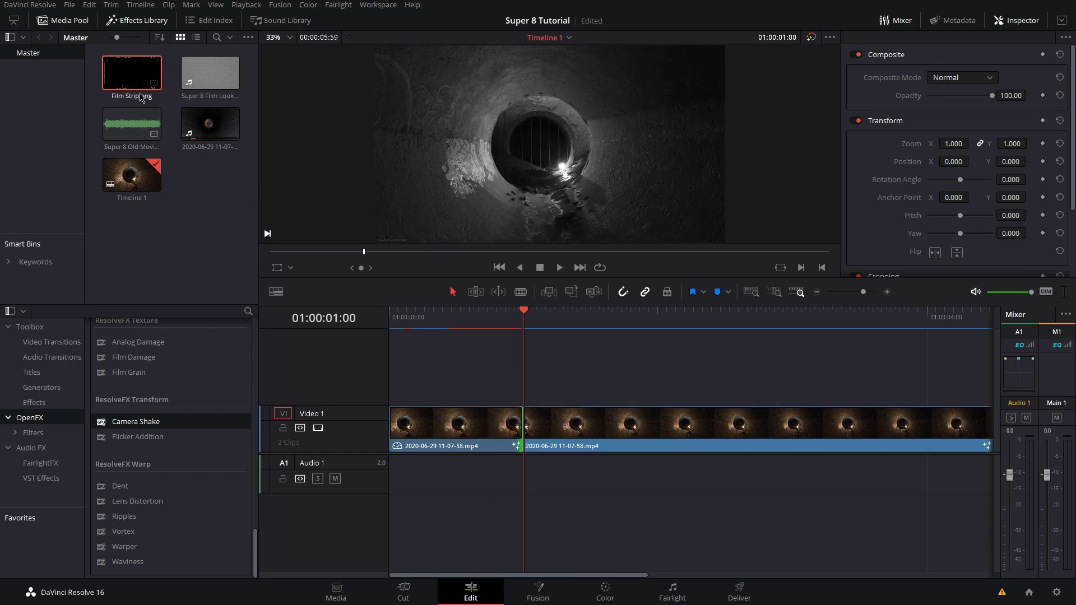
# - Put Film Strip.png on Video 2 and trim it to the first second
pyautogui.moveTo(128, 73); pyautogui.dragTo(392, 381)
pyautogui.press('b')
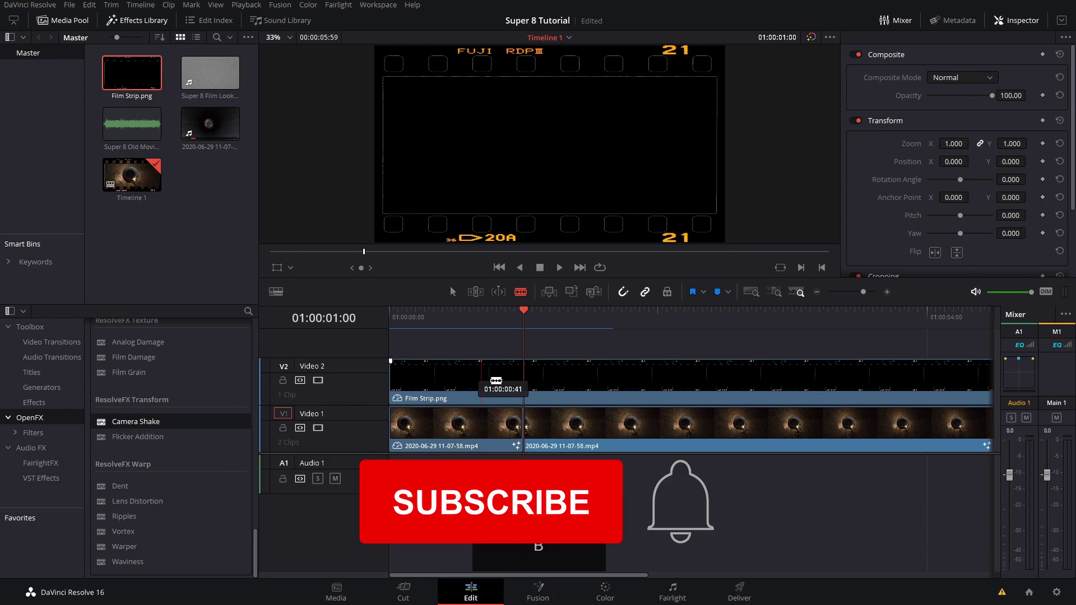
pyautogui.click(523, 386)
pyautogui.press('a')
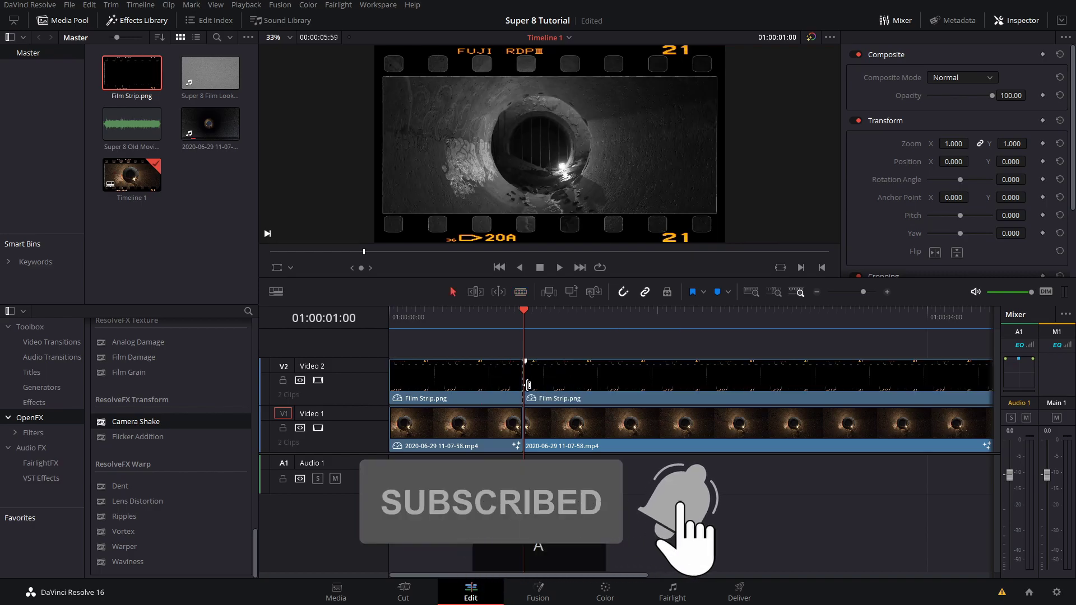
pyautogui.click(554, 387)
pyautogui.press('Delete')
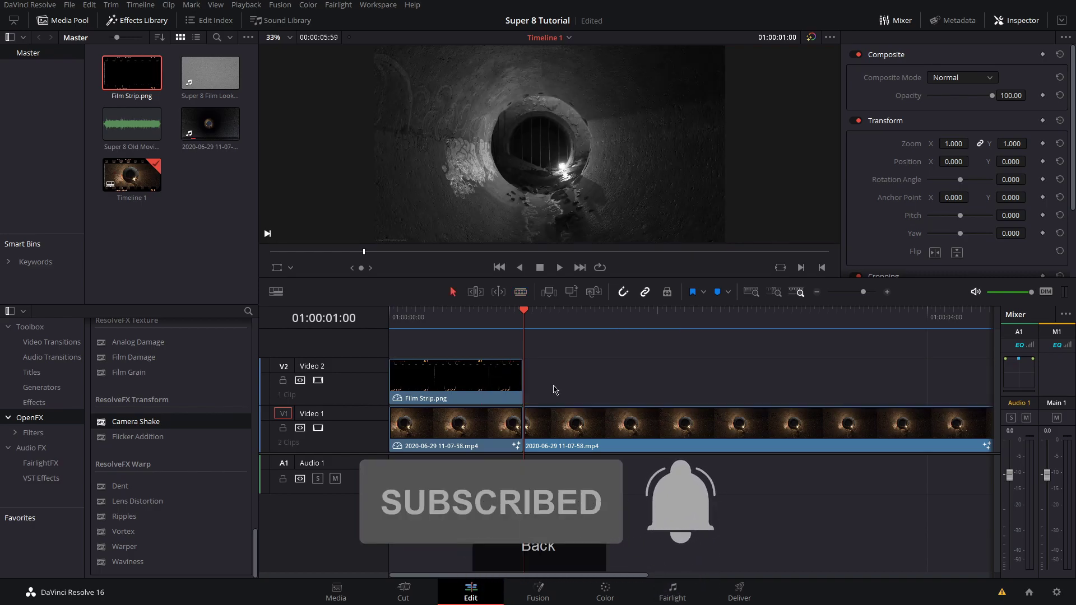
# - Make the film strip and freeze frame into Compound Clip 1, then Alt-drag a copy onto Video 2
pyautogui.click(493, 386)
pyautogui.keyDown('ctrl'); pyautogui.click(473, 440); pyautogui.keyUp('ctrl')
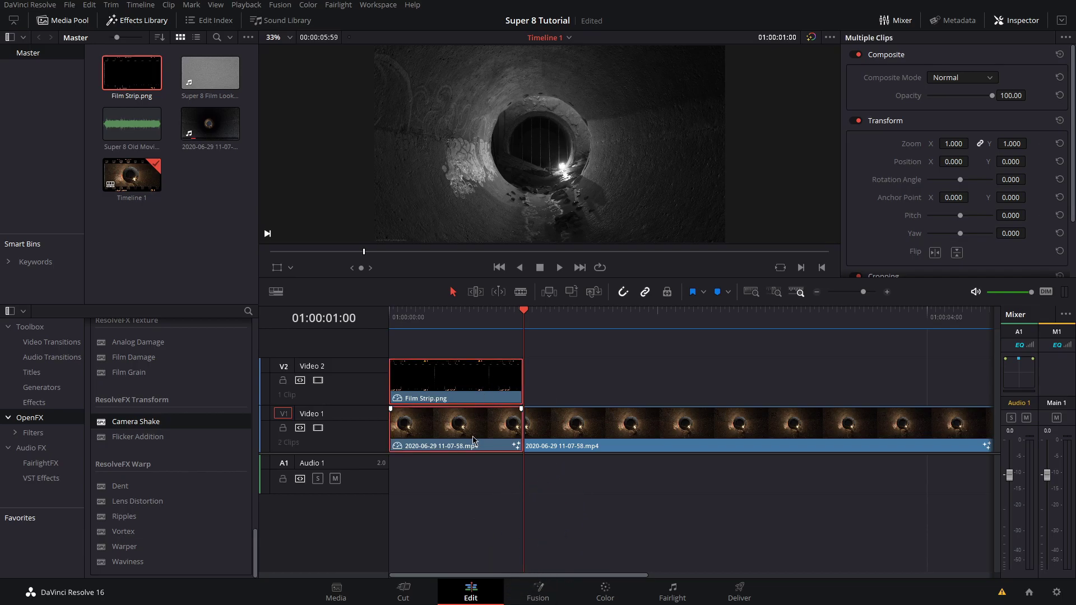
pyautogui.rightClick(474, 440)
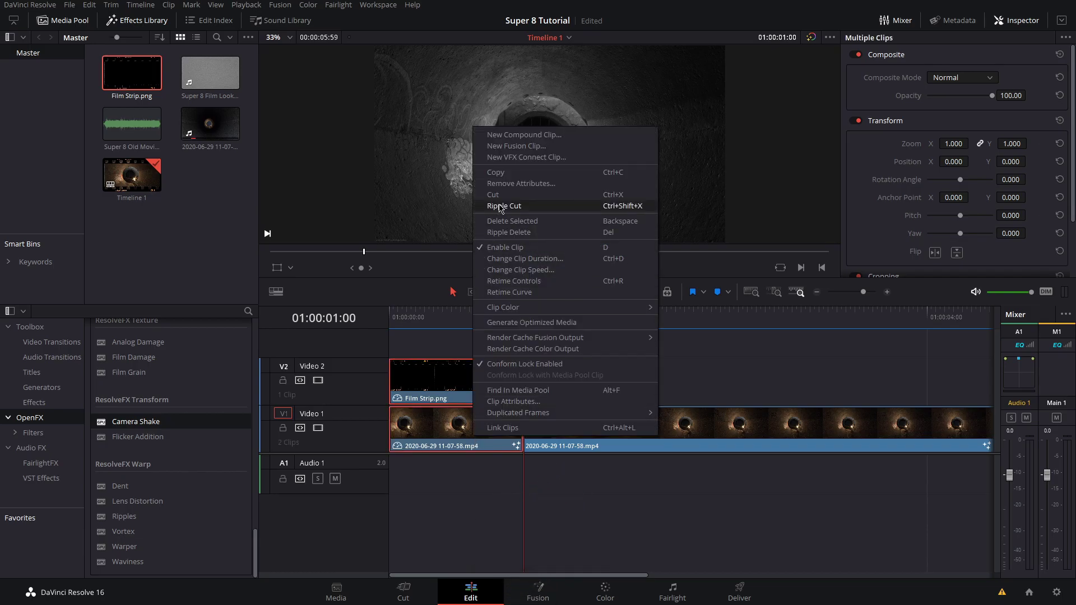
pyautogui.click(539, 135)
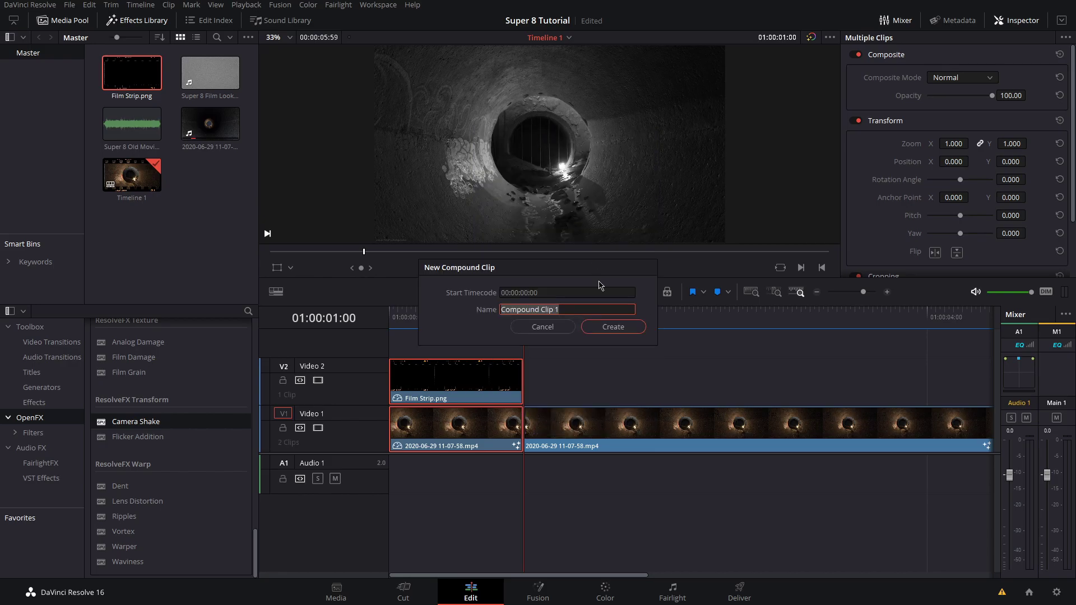
pyautogui.click(613, 327)
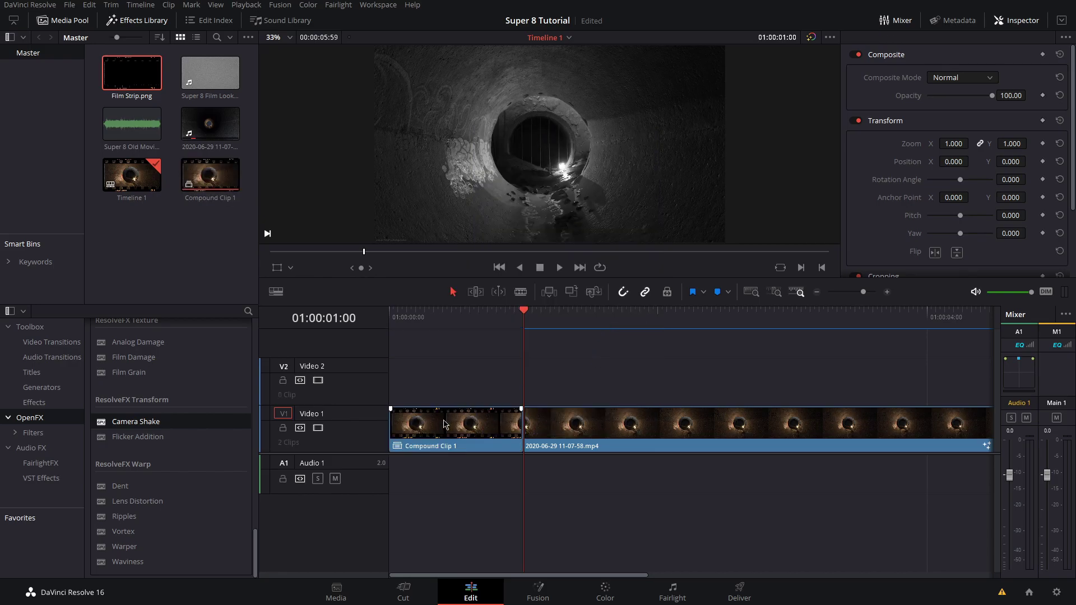
pyautogui.moveTo(442, 427); pyautogui.dragTo(440, 394)
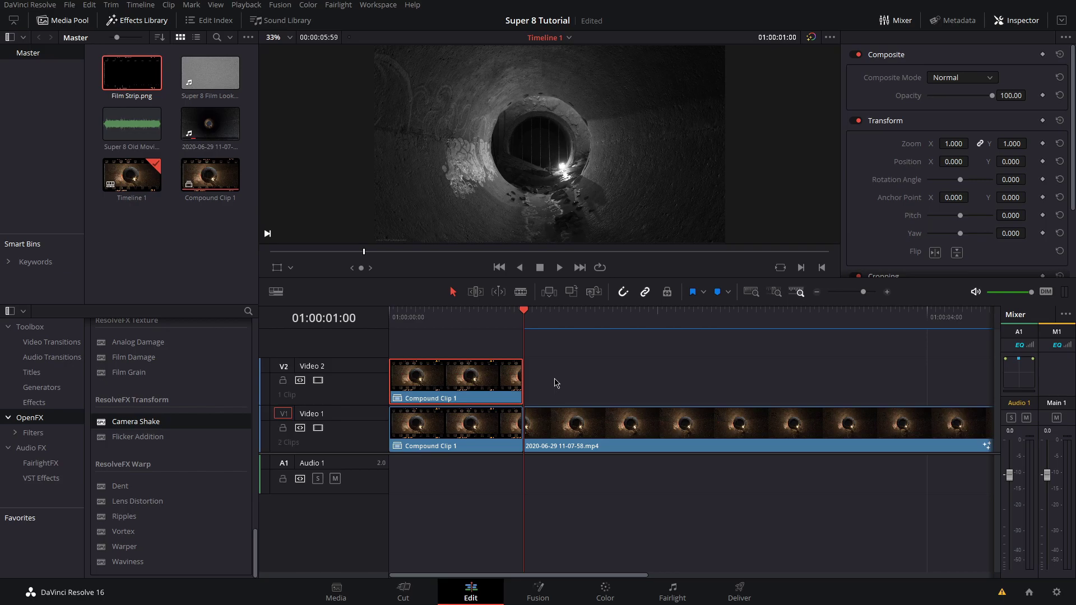
# - At the start, keyframe Position Y on both copies, with Video 1 at -1080
pyautogui.moveTo(481, 315); pyautogui.dragTo(332, 312)
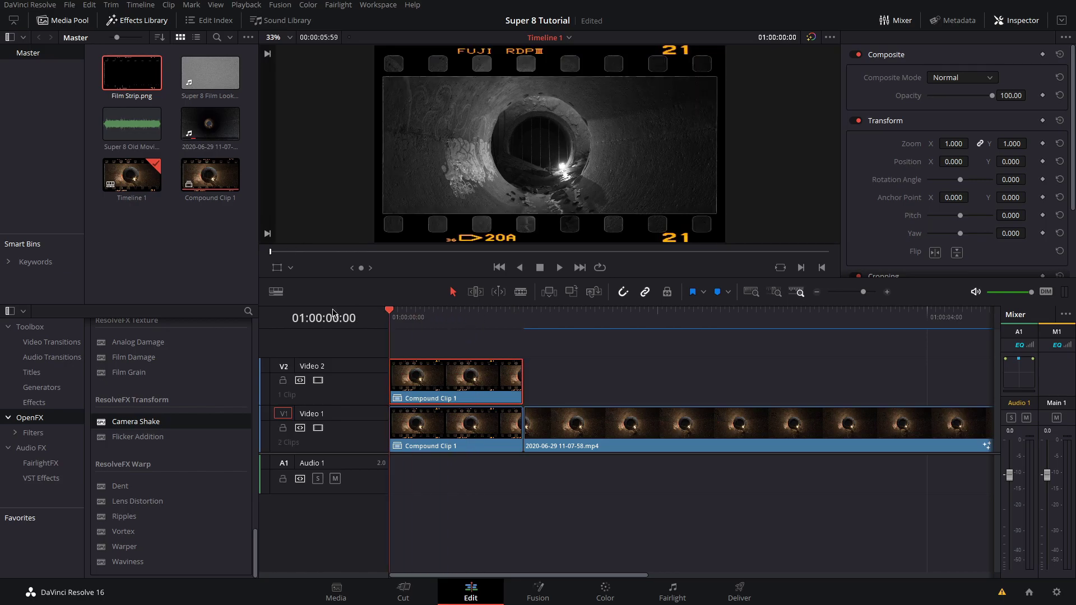
pyautogui.click(1042, 162)
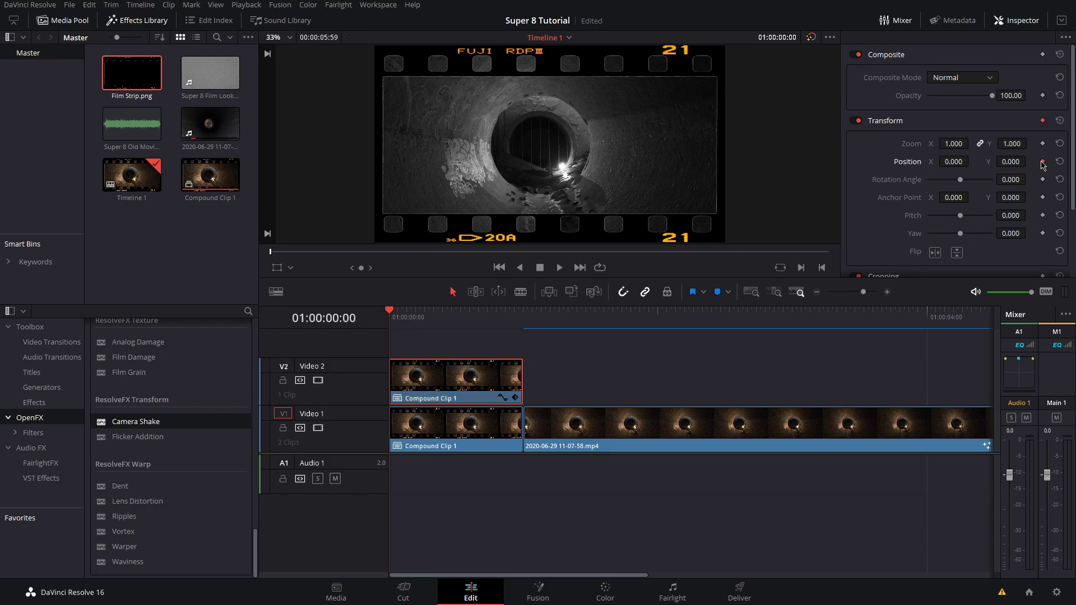
pyautogui.click(443, 430)
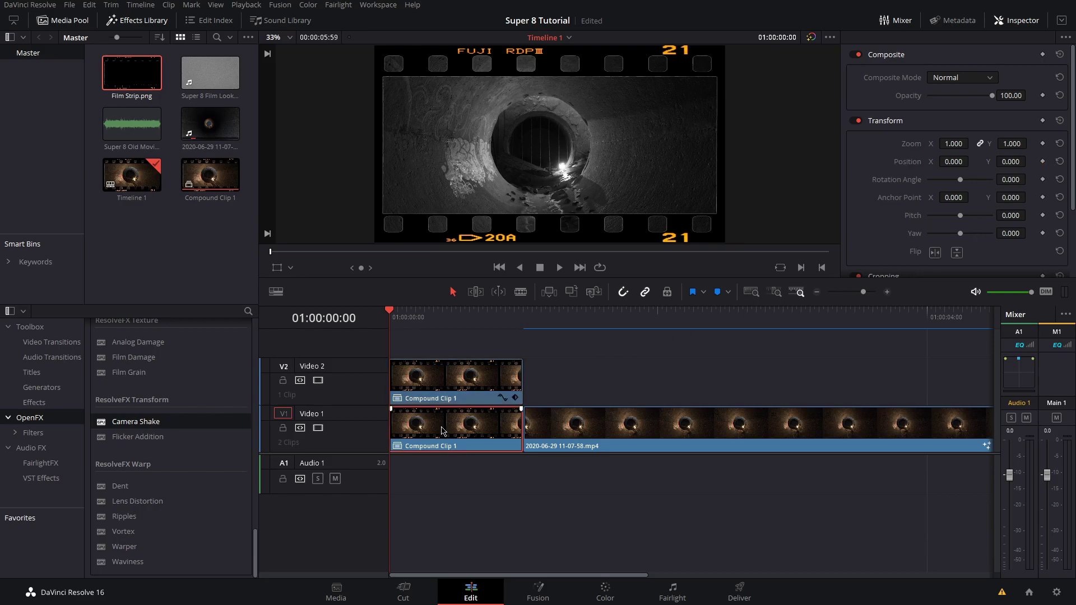
pyautogui.click(1010, 161)
pyautogui.write('-180')
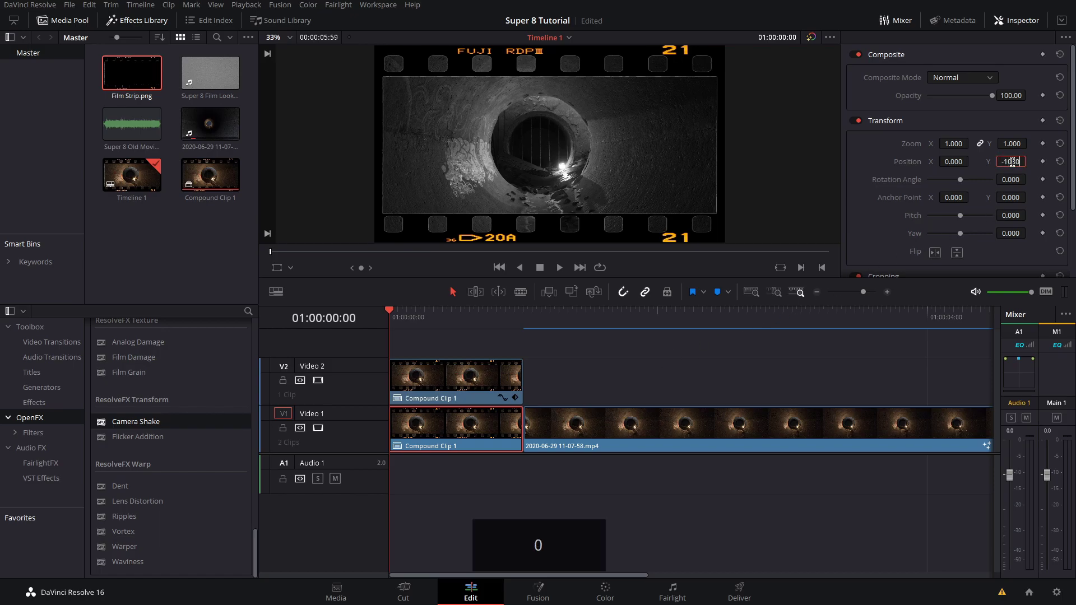
pyautogui.press('Return')
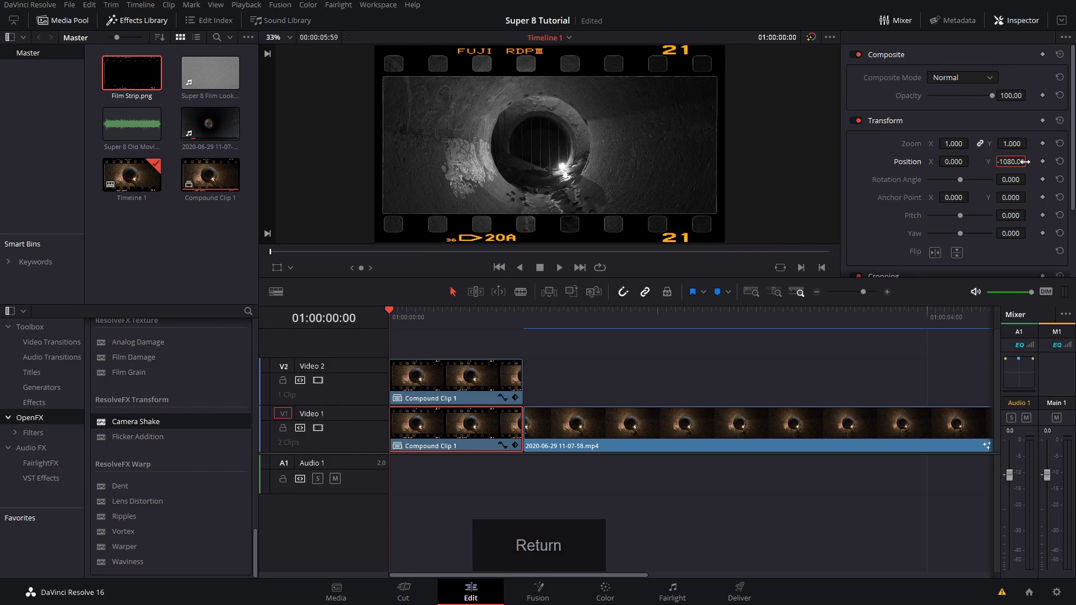
pyautogui.click(1043, 161)
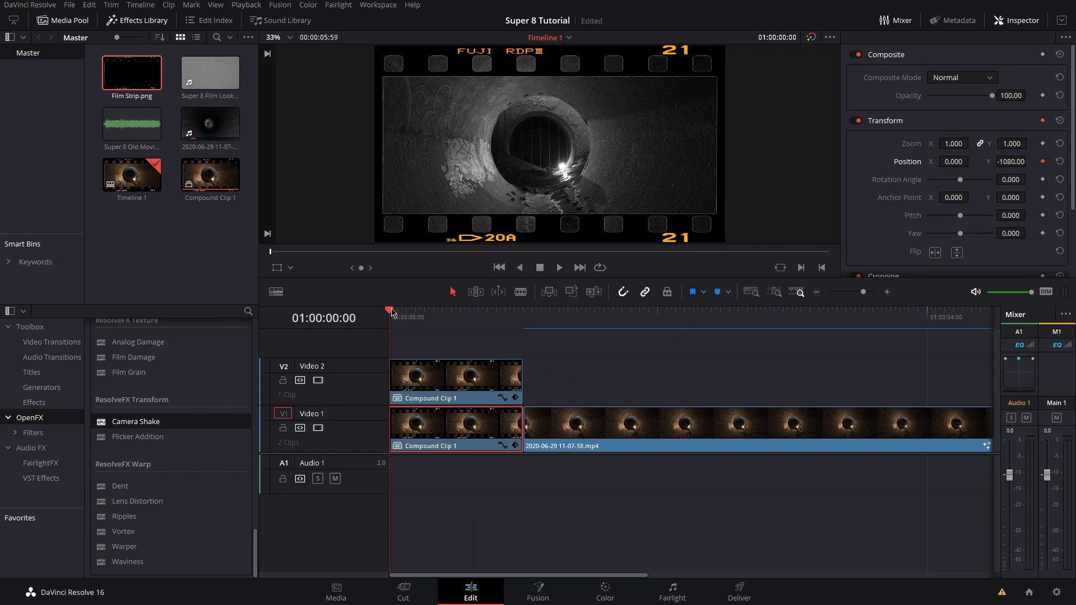
# - At one second, set Position Y to 0 on Video 1 and 1080 on Video 2
pyautogui.moveTo(401, 321); pyautogui.dragTo(519, 321)
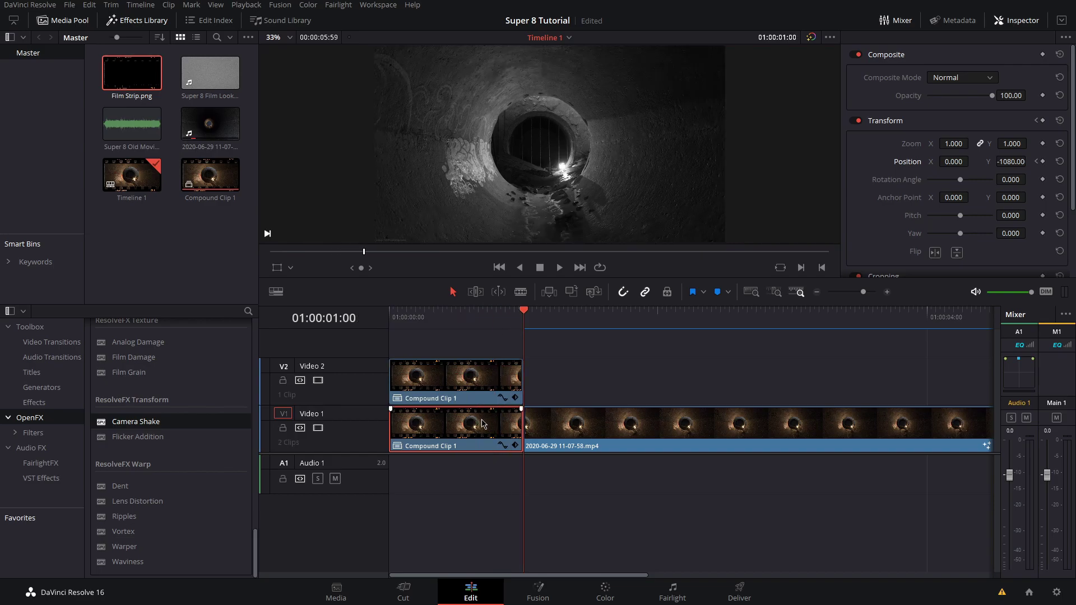
pyautogui.click(1010, 162)
pyautogui.write('0')
pyautogui.press('Return')
pyautogui.click(493, 382)
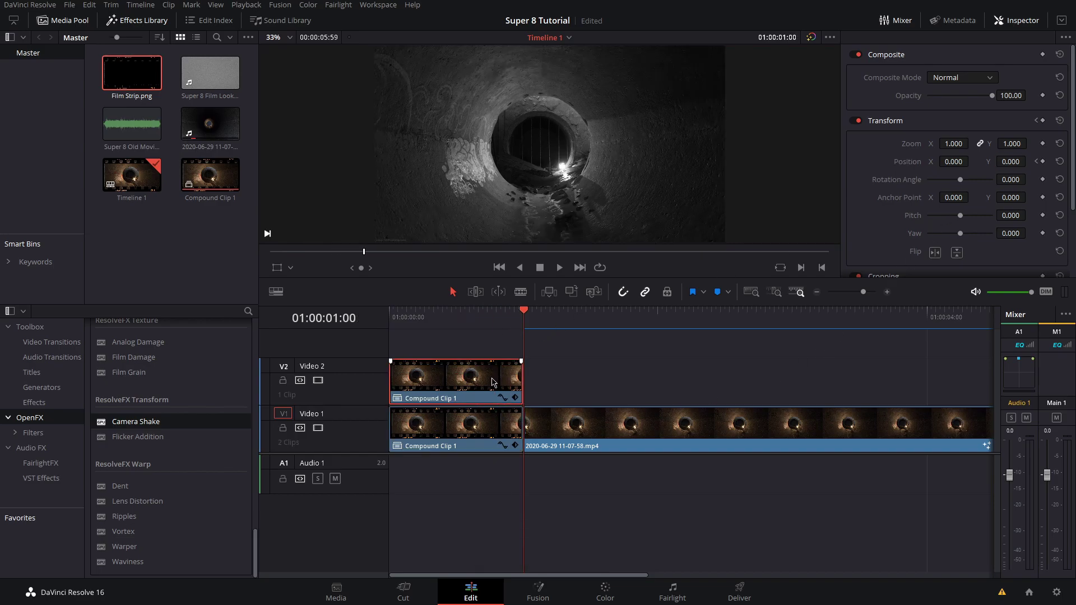
pyautogui.click(1007, 161)
pyautogui.write('1080')
pyautogui.press('Return')
pyautogui.moveTo(521, 317)
pyautogui.mouseDown()
pyautogui.moveTo(389, 315)
pyautogui.moveTo(526, 317)
pyautogui.mouseUp()
# - Combine both film-strip clips into Compound Clip 2
pyautogui.keyDown('ctrl'); pyautogui.click(455, 426); pyautogui.keyUp('ctrl')
pyautogui.rightClick(455, 425)
pyautogui.click(462, 155)
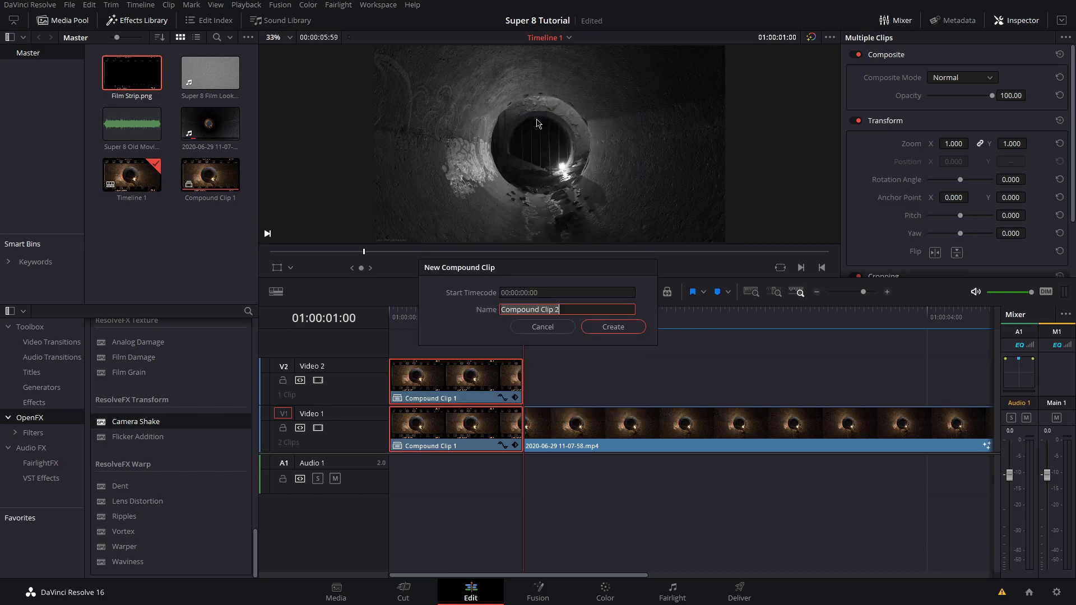
pyautogui.click(601, 328)
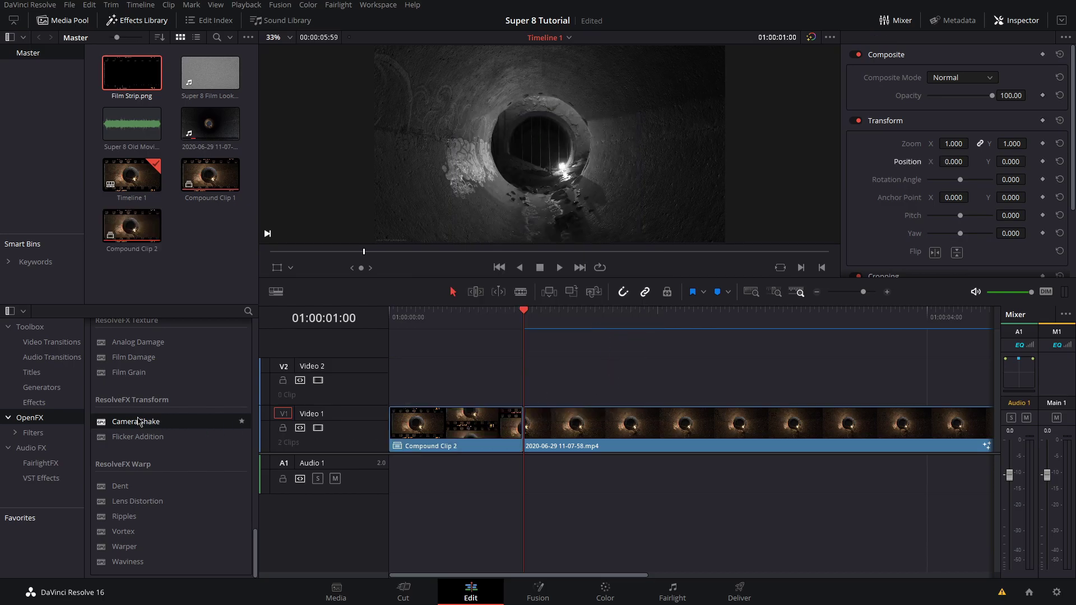
# - Apply the Camera Shake effect to Compound Clip 2
pyautogui.click(144, 22)
pyautogui.click(145, 21)
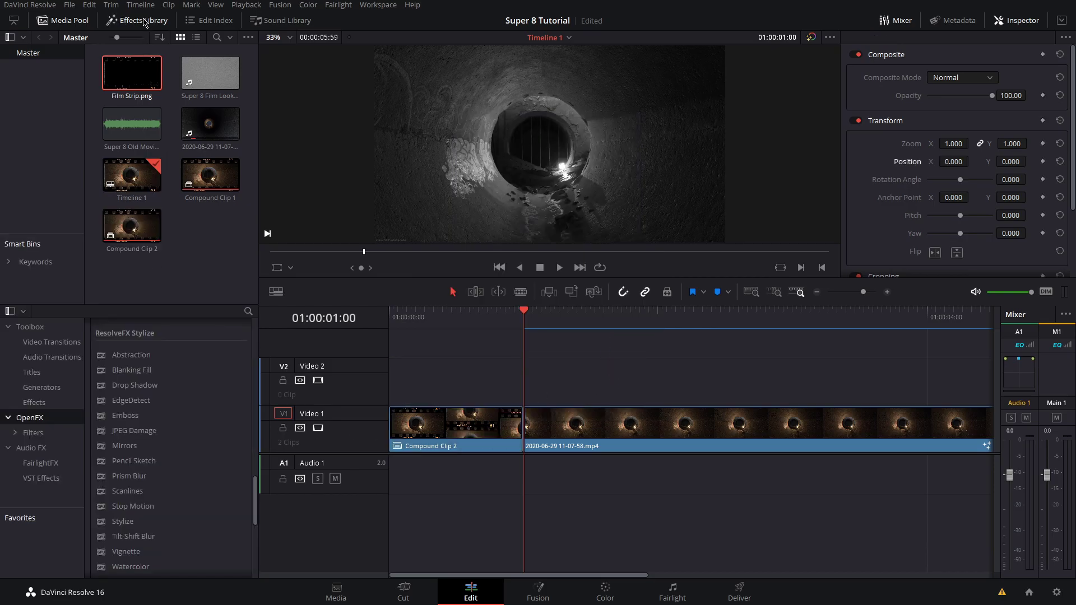
pyautogui.scroll(-5, 175, 373)
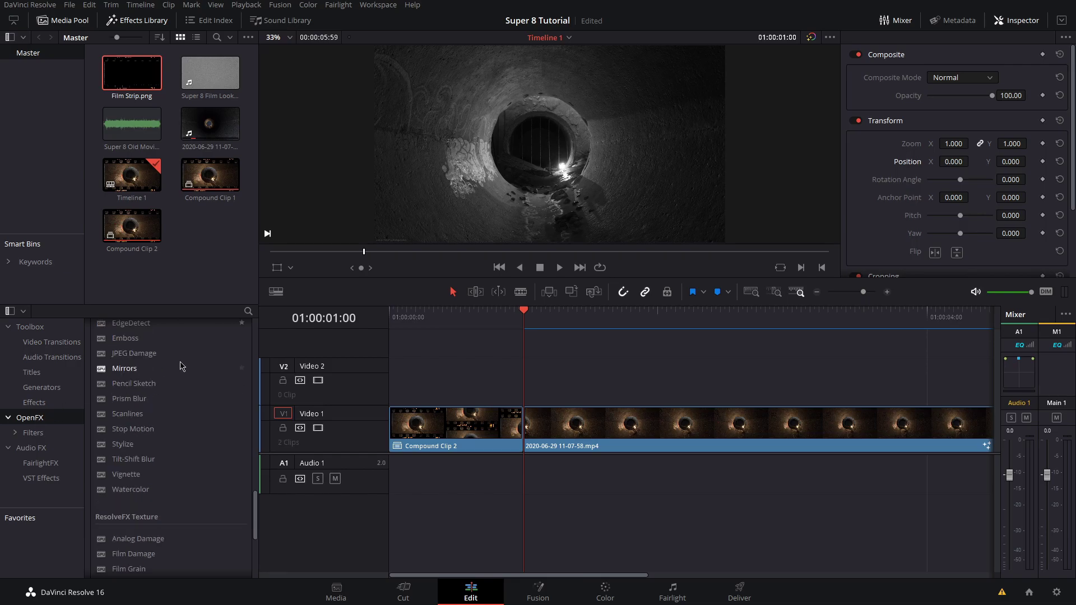
pyautogui.moveTo(144, 425); pyautogui.dragTo(430, 427)
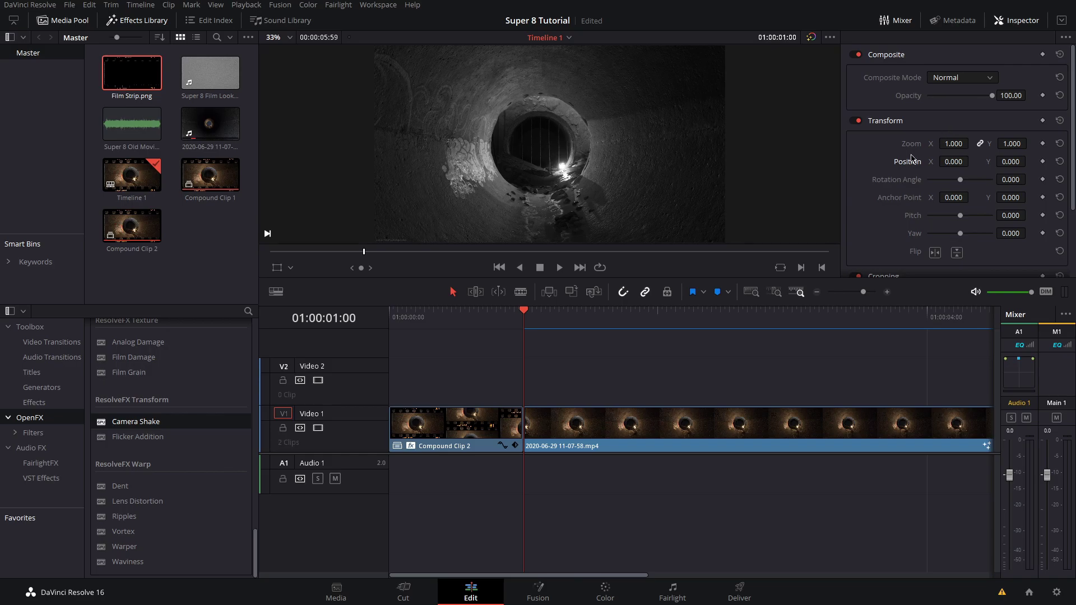
# - Set Camera Shake Motion Scale to 0.4 and Zoom to Crop to 0.000
pyautogui.click(463, 433)
pyautogui.click(978, 60)
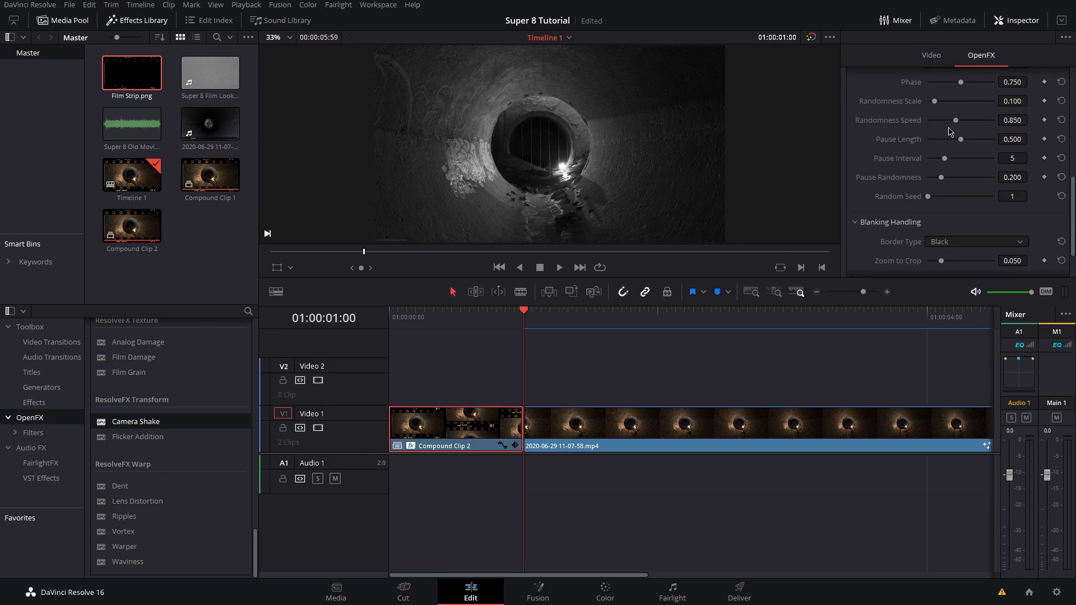
pyautogui.scroll(5, 908, 151)
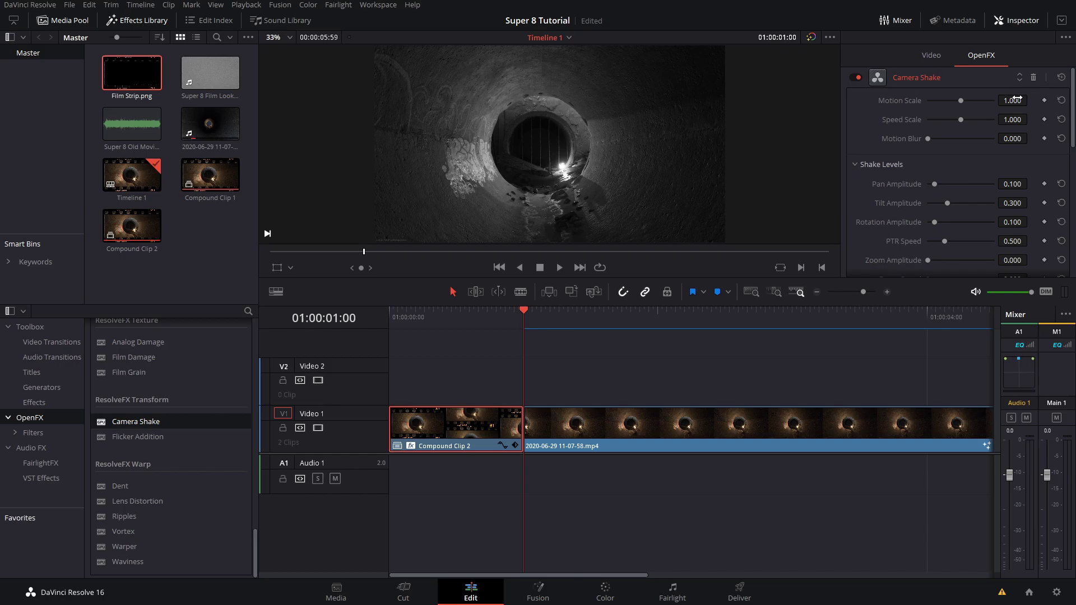
pyautogui.click(1014, 100)
pyautogui.write('0.4')
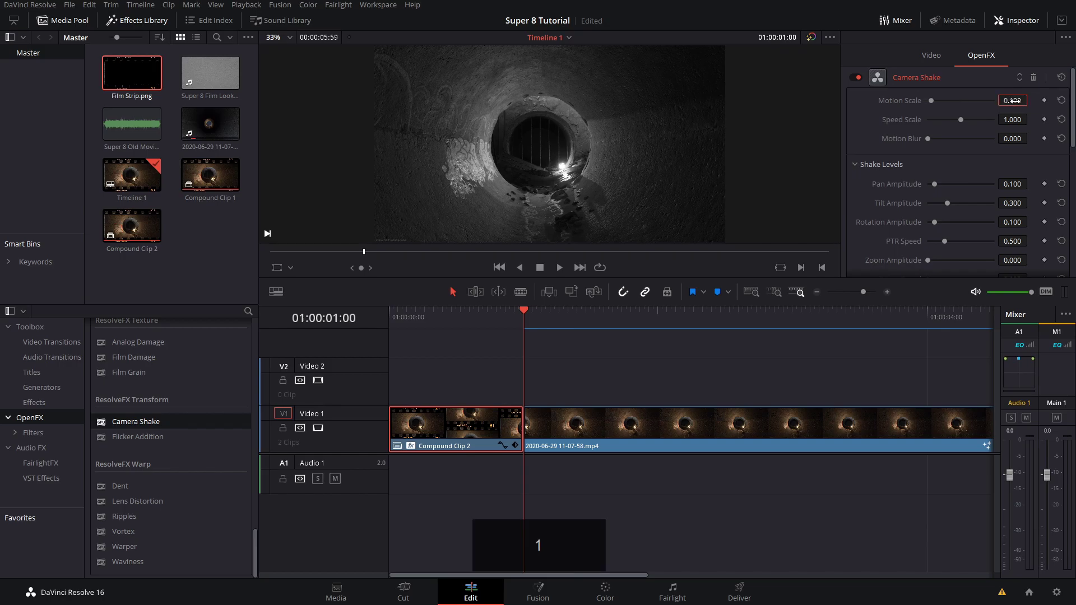
pyautogui.press('Return')
pyautogui.scroll(-5, 1009, 150)
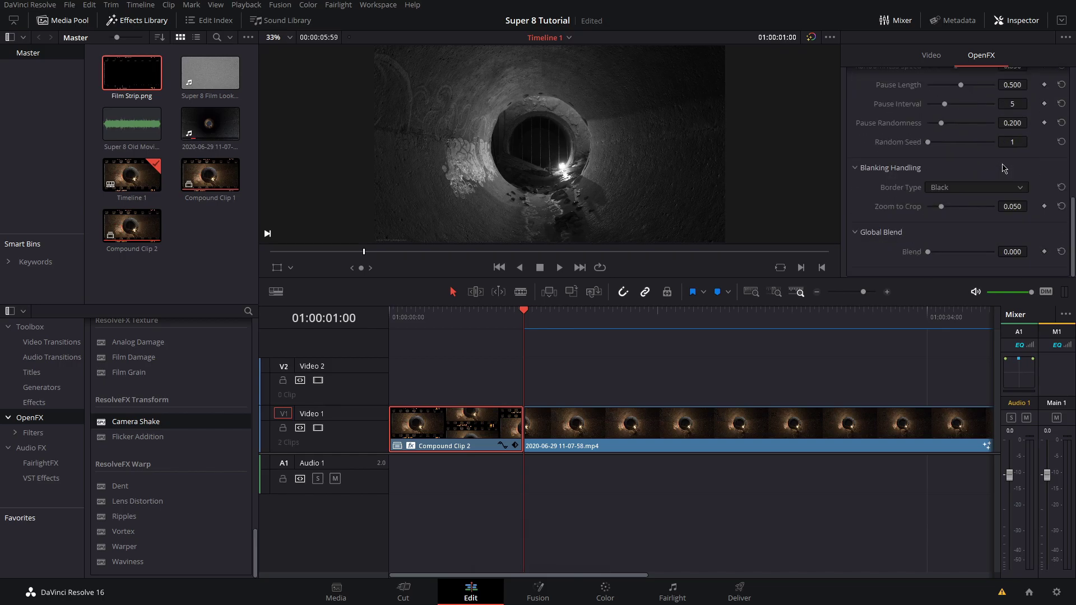
pyautogui.moveTo(942, 207); pyautogui.dragTo(930, 208)
# - Apply Directional Blur from the Effects Library to Compound Clip 2
pyautogui.scroll(15, 131, 454)
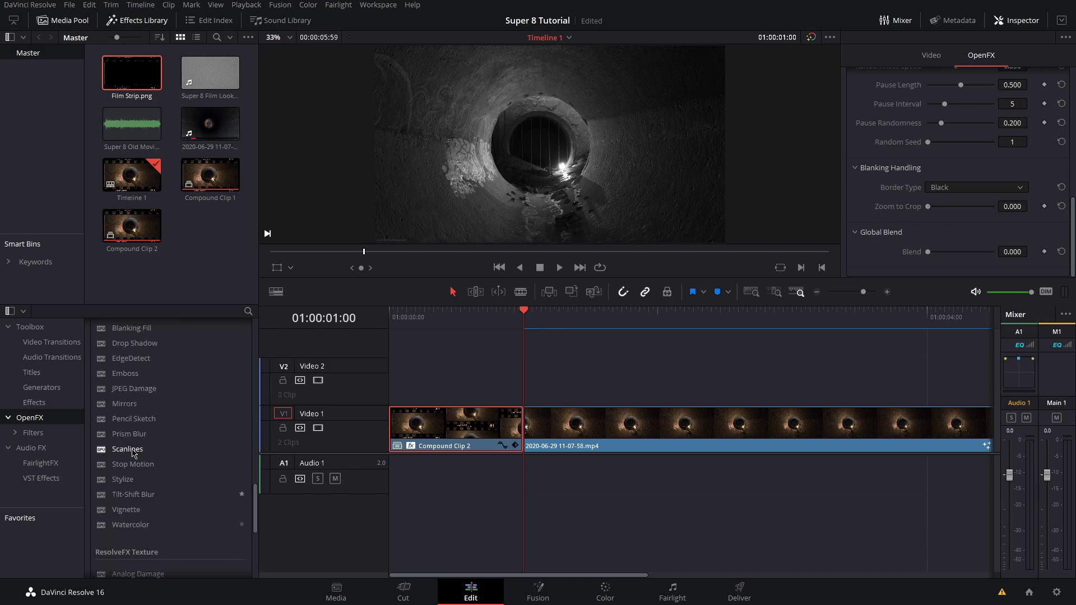
pyautogui.scroll(3, 130, 454)
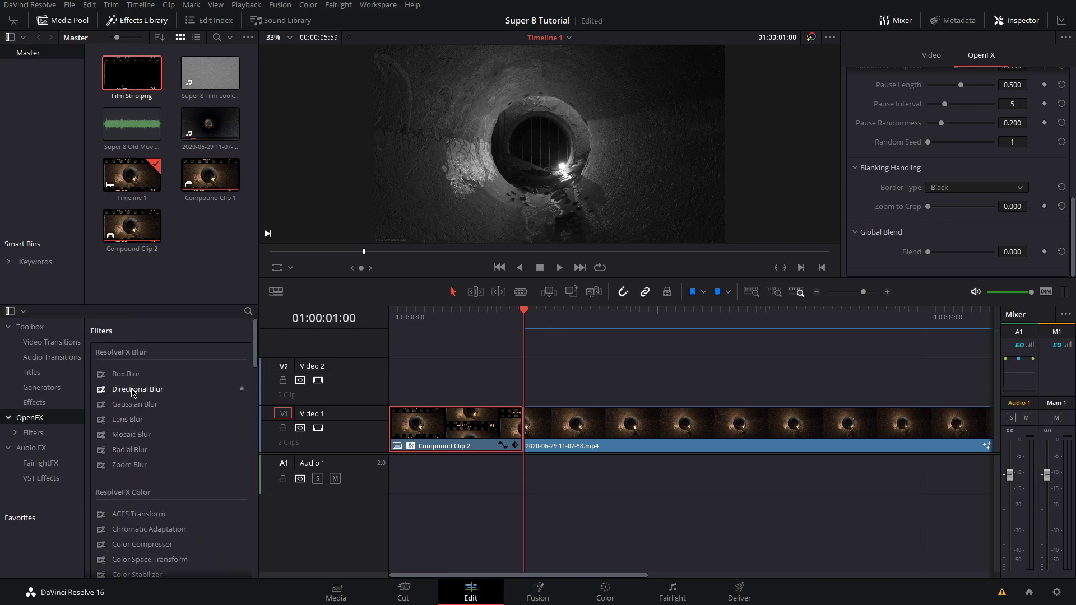
pyautogui.moveTo(132, 389); pyautogui.dragTo(431, 429)
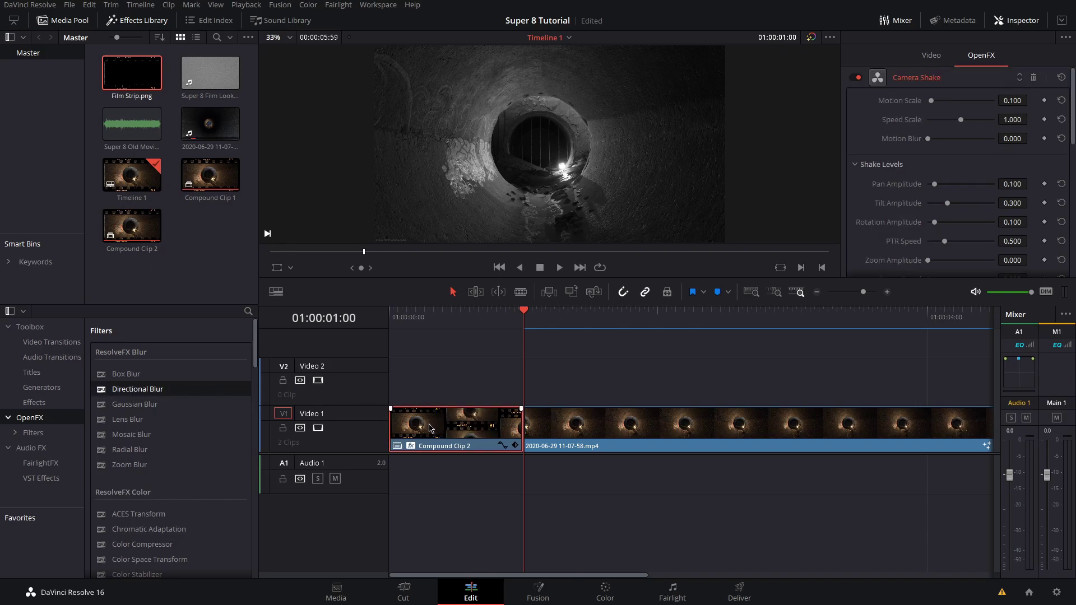
pyautogui.press('Home')
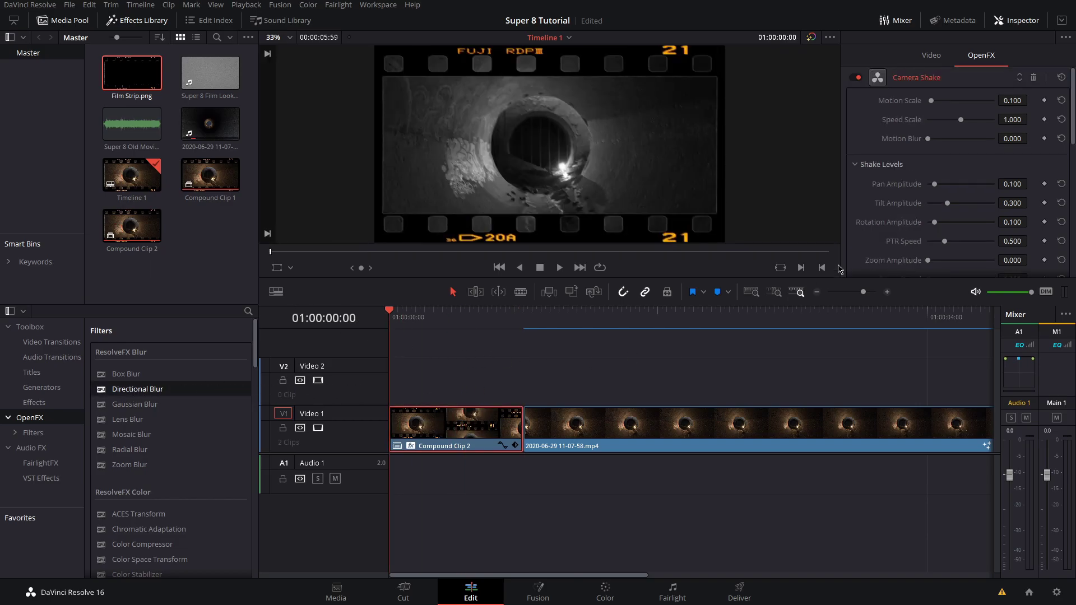
# - Set Directional Blur Strength to 0.400 and Blur Angle to 90
pyautogui.click(948, 81)
pyautogui.click(953, 102)
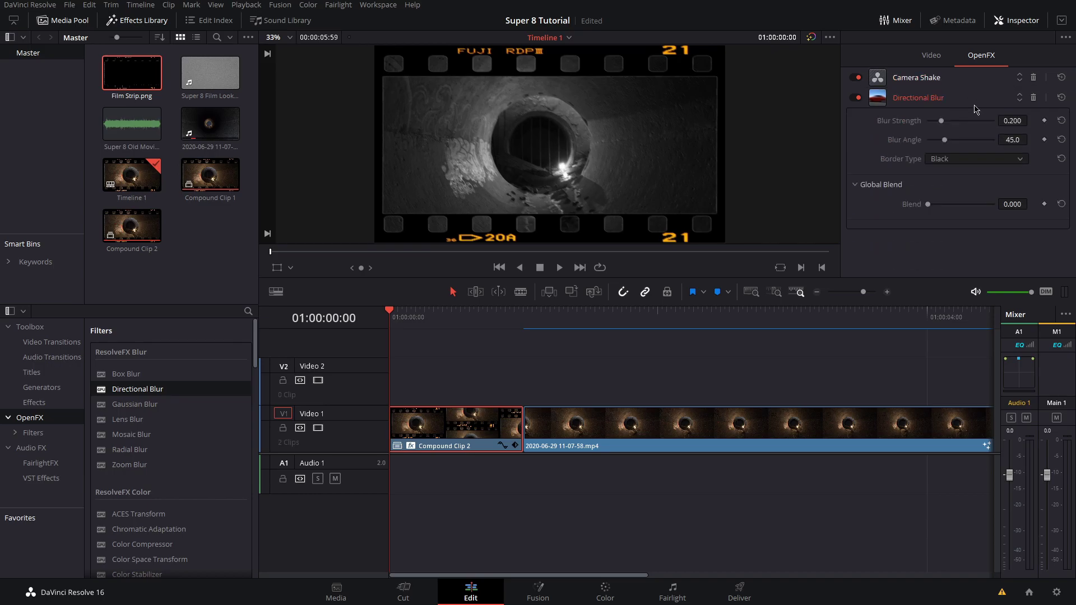
pyautogui.click(1011, 121)
pyautogui.write('0.4')
pyautogui.press('Return')
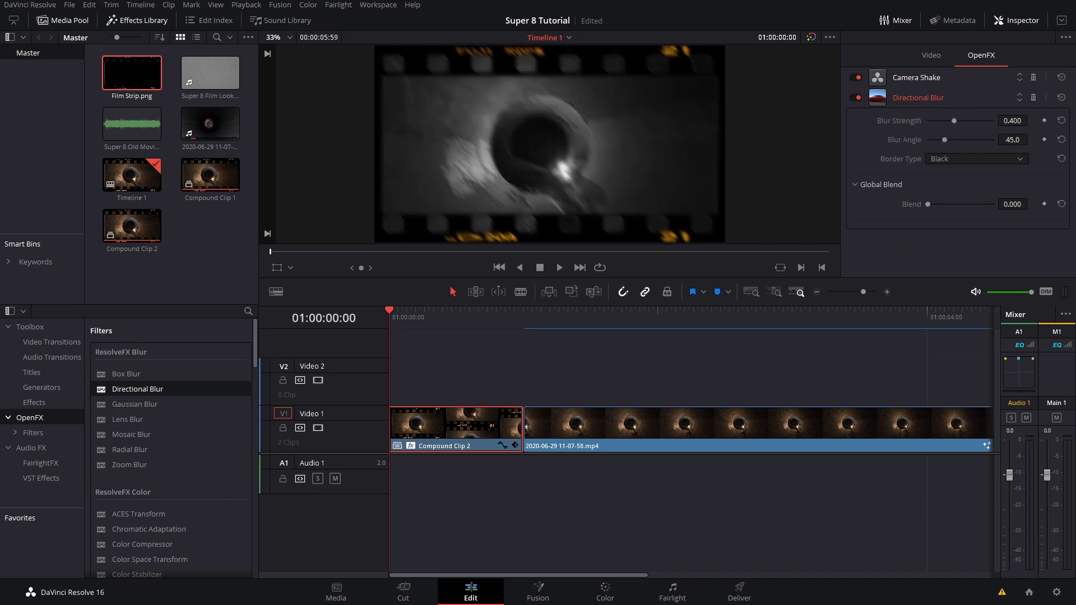
pyautogui.click(1012, 140)
pyautogui.write('90')
pyautogui.press('Return')
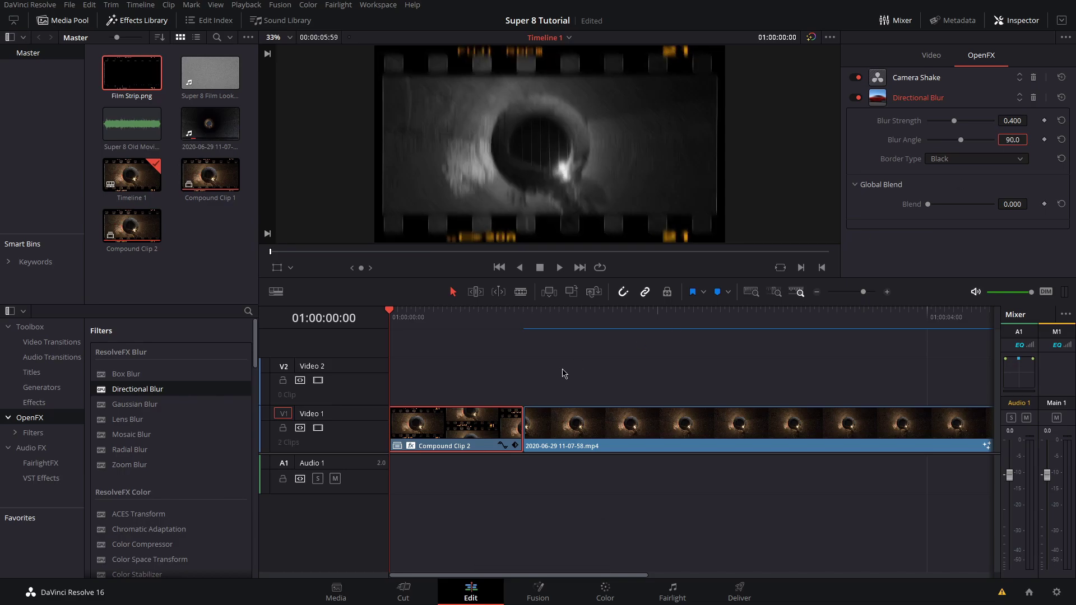
# - Change Compound Clip 2's speed to 400% and shift the mp4 clip further right
pyautogui.rightClick(489, 405)
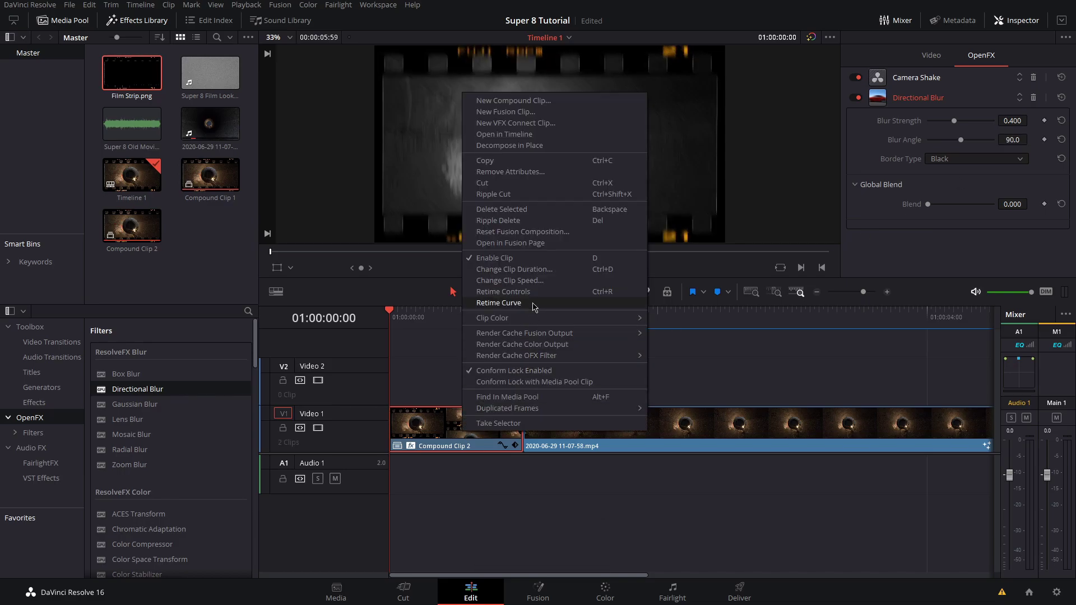
pyautogui.click(541, 286)
pyautogui.click(435, 263)
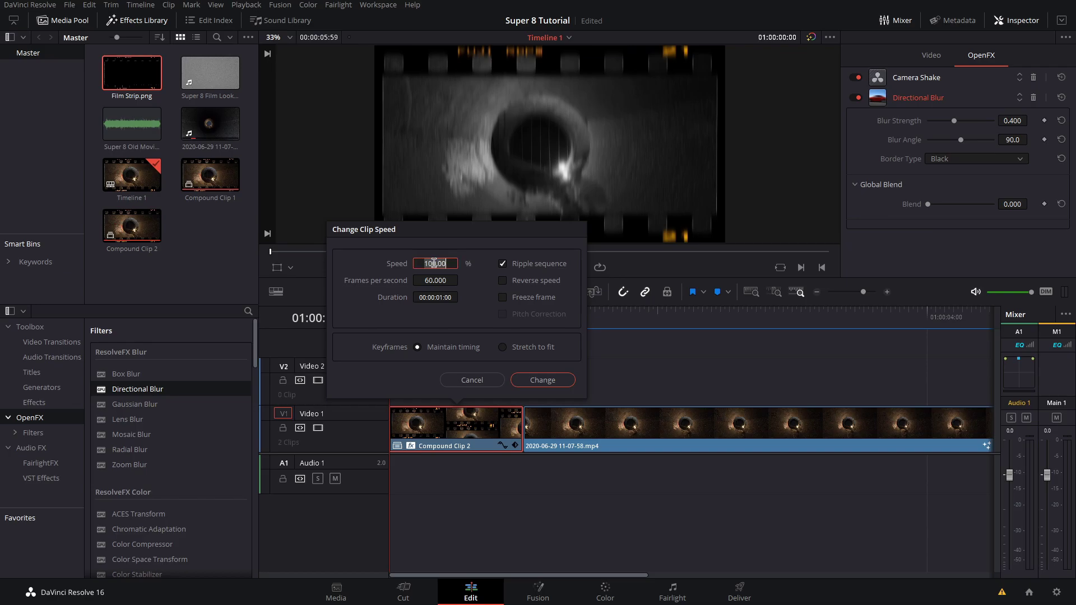
pyautogui.write('400')
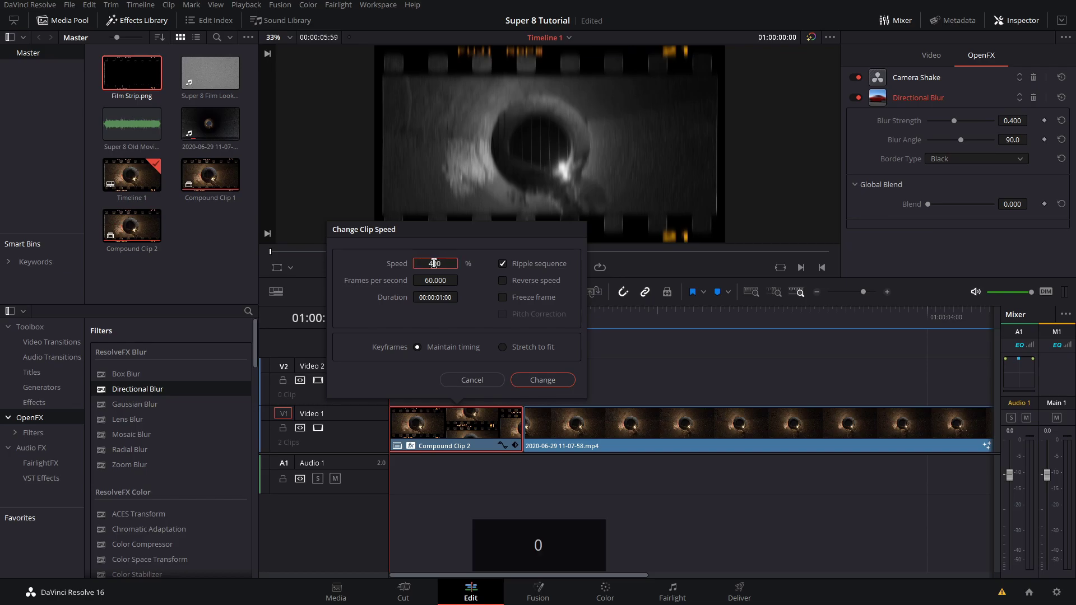
pyautogui.click(548, 381)
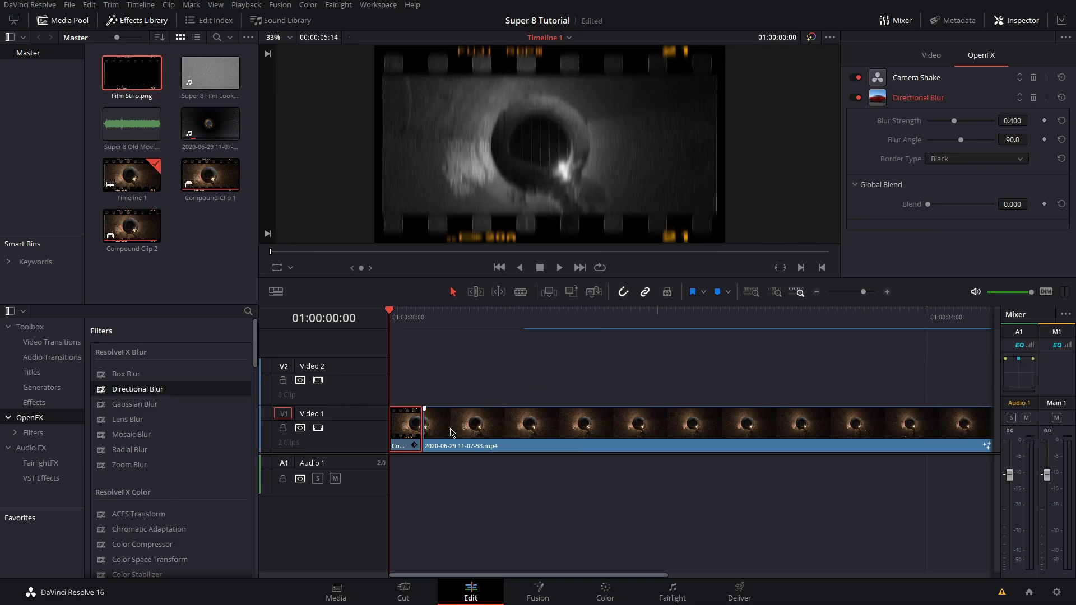
pyautogui.moveTo(450, 432); pyautogui.dragTo(942, 439)
# - Copy and paste the sped-up compound clip repeatedly to fill up to the 3-second mark
pyautogui.hotkey('shift', 'Right')
pyautogui.hotkey('shift', 'Right')
pyautogui.hotkey('shift', 'Right')
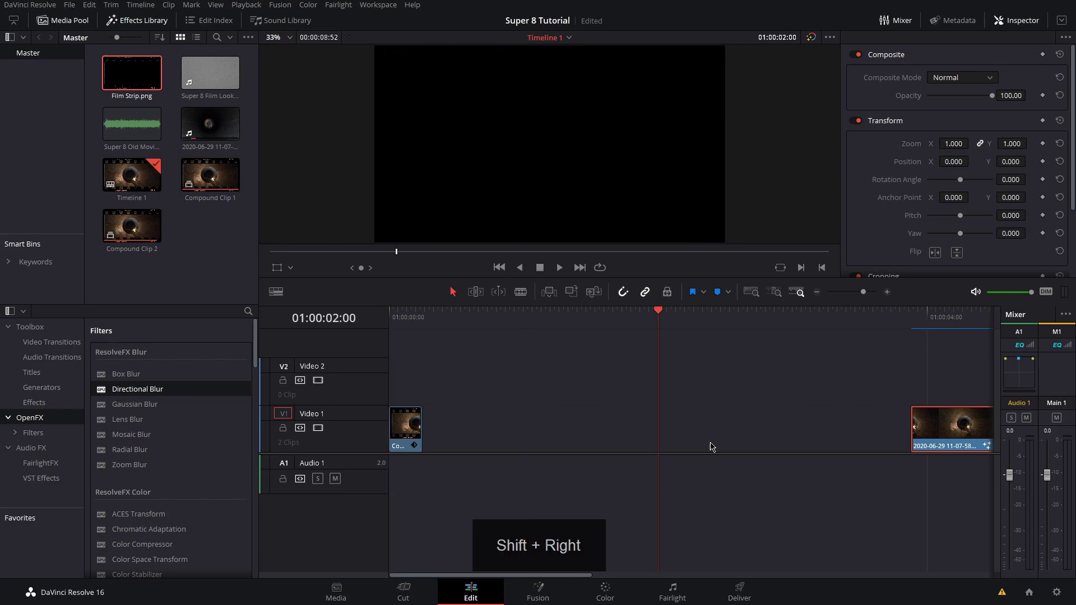
pyautogui.click(405, 429)
pyautogui.hotkey('ctrl', 'c')
pyautogui.hotkey('ctrl', 'v')
pyautogui.hotkey('ctrl', 'v')
pyautogui.hotkey('ctrl', 'v')
pyautogui.hotkey('ctrl', 'v')
pyautogui.hotkey('ctrl', 'v')
pyautogui.hotkey('ctrl', 'v')
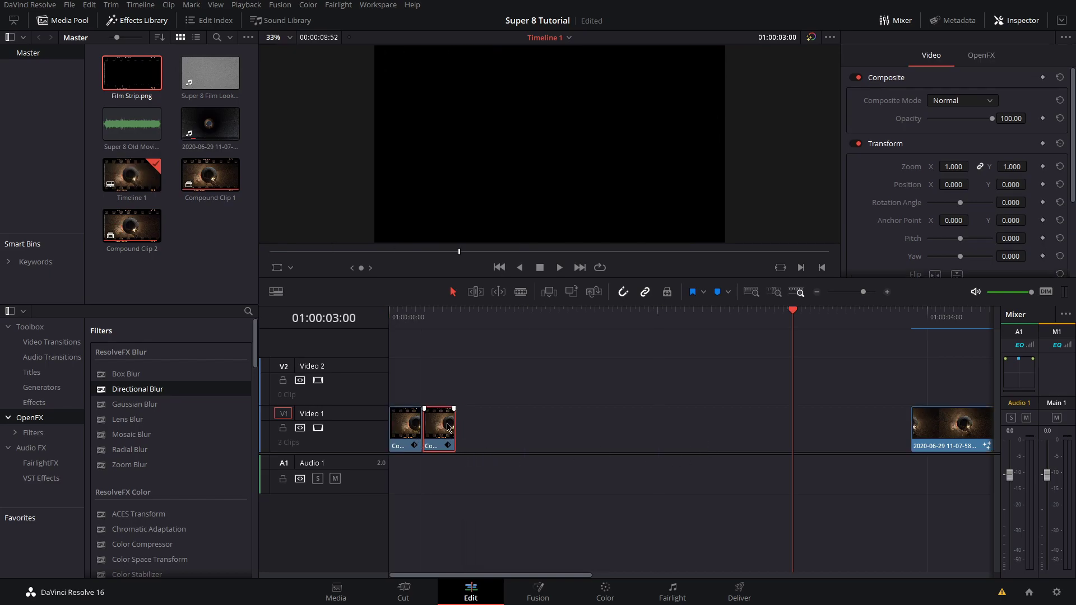
pyautogui.hotkey('ctrl', 'v')
pyautogui.hotkey('ctrl', 'v')
pyautogui.hotkey('ctrl', 'v')
pyautogui.hotkey('ctrl', 'v')
pyautogui.hotkey('ctrl', 'v')
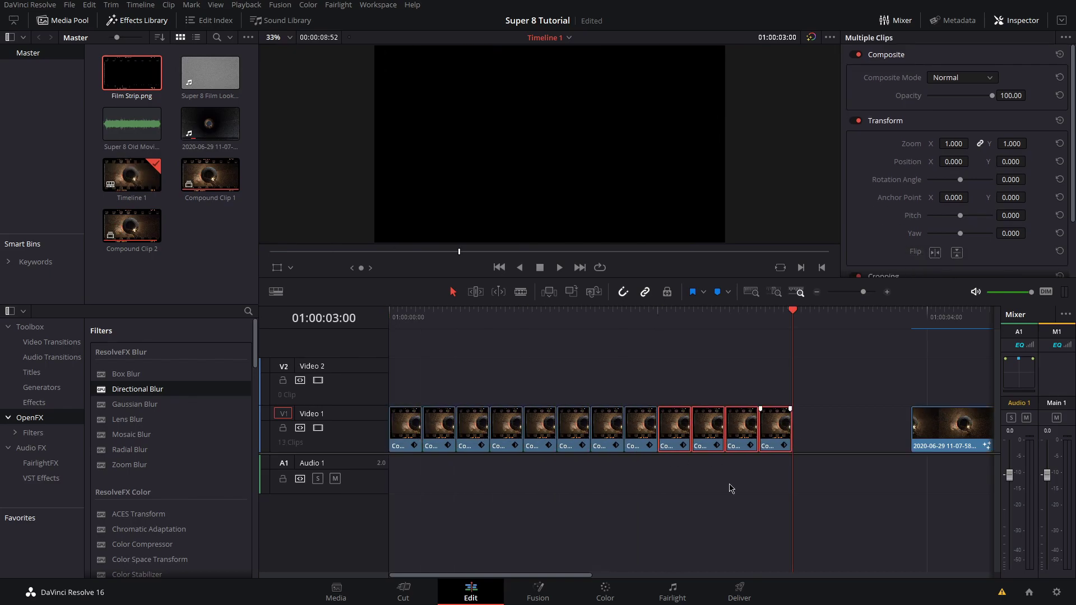
# - Play back the repeated film-strip section from the timeline start
pyautogui.press('Home')
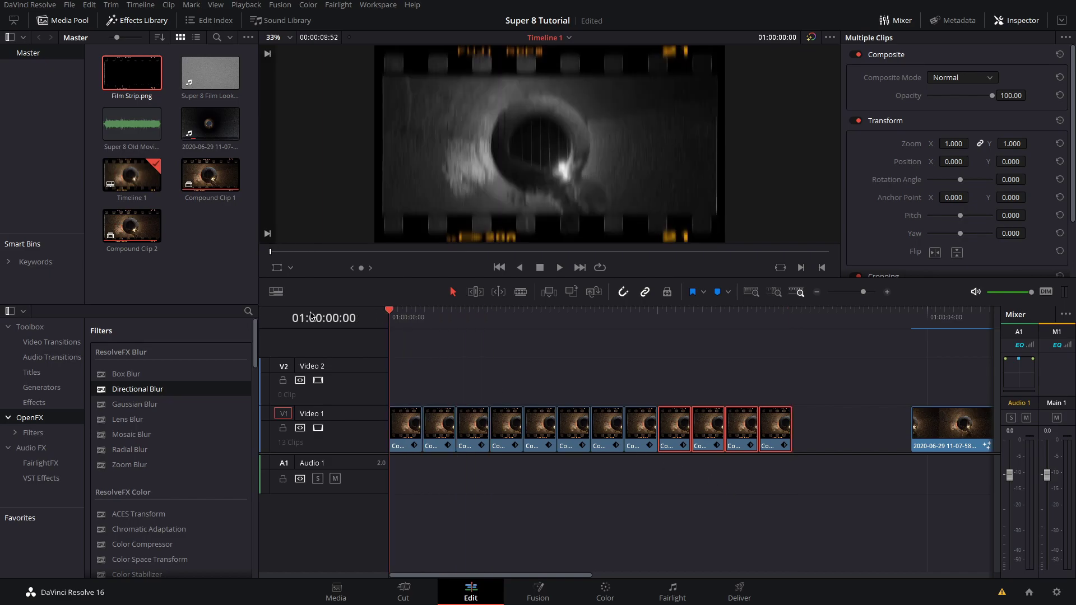
pyautogui.click(560, 267)
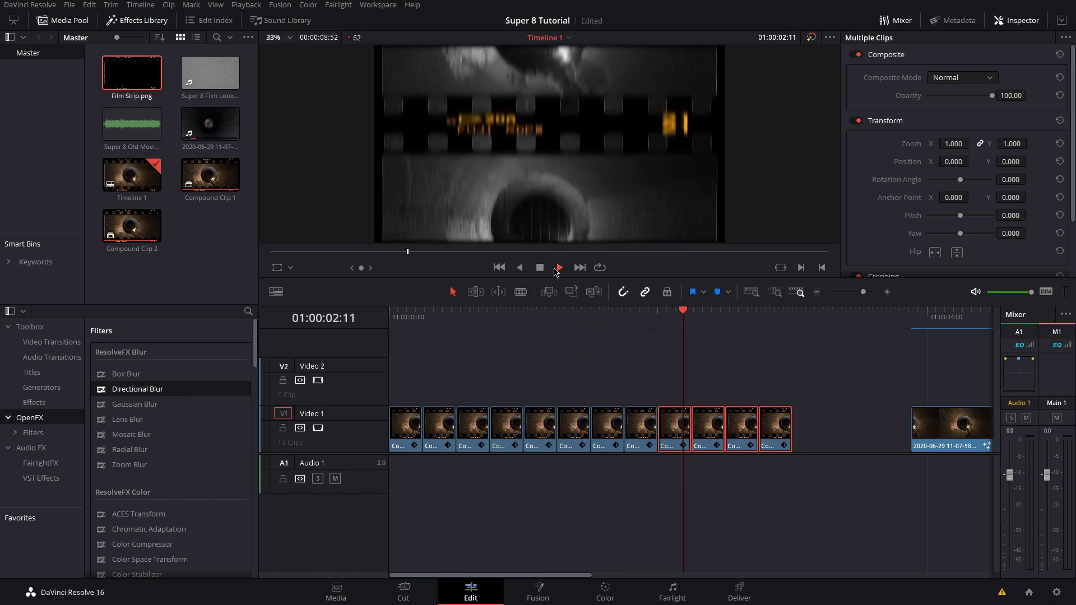
pyautogui.click(540, 267)
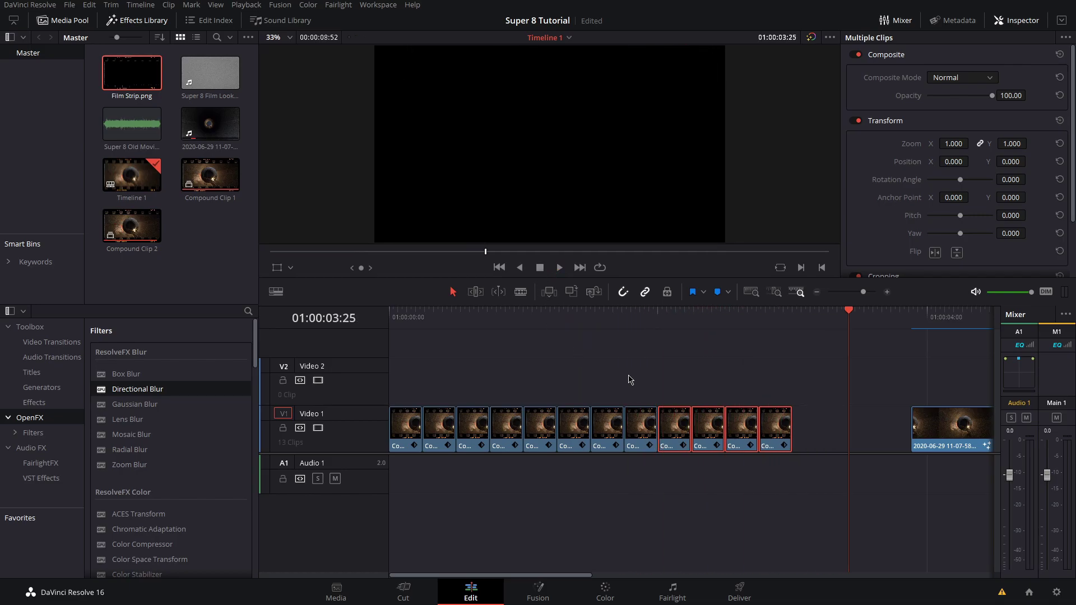
pyautogui.scroll(-3, 762, 312)
# - Close the gap before the main video and lay Film Strip.png on Video 2 above it
pyautogui.click(504, 428)
pyautogui.press('BackSpace')
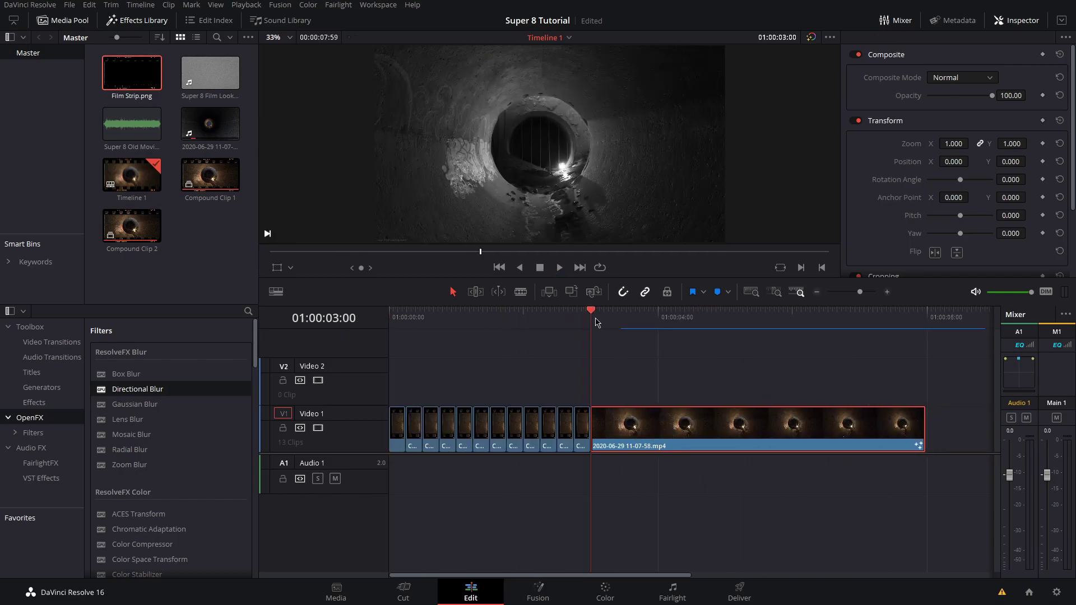
pyautogui.moveTo(131, 72); pyautogui.dragTo(382, 192)
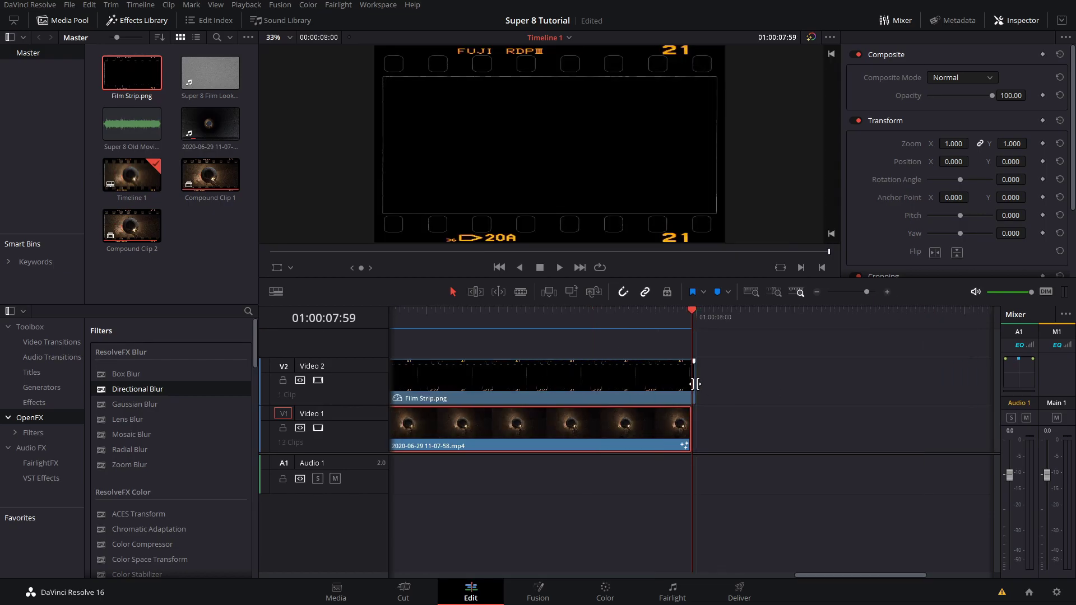
pyautogui.scroll(-5, 157, 485)
# - Merge the film strip and main video into Compound Clip 3 with Ctrl+2
pyautogui.moveTo(617, 343); pyautogui.dragTo(710, 425)
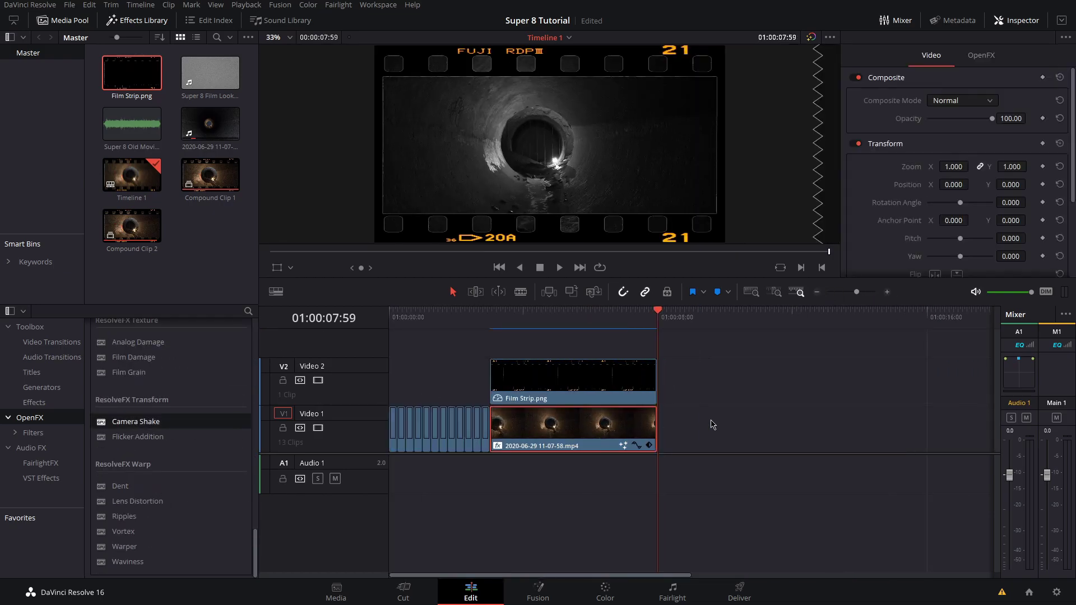
pyautogui.hotkey('ctrl', '2')
pyautogui.press('Return')
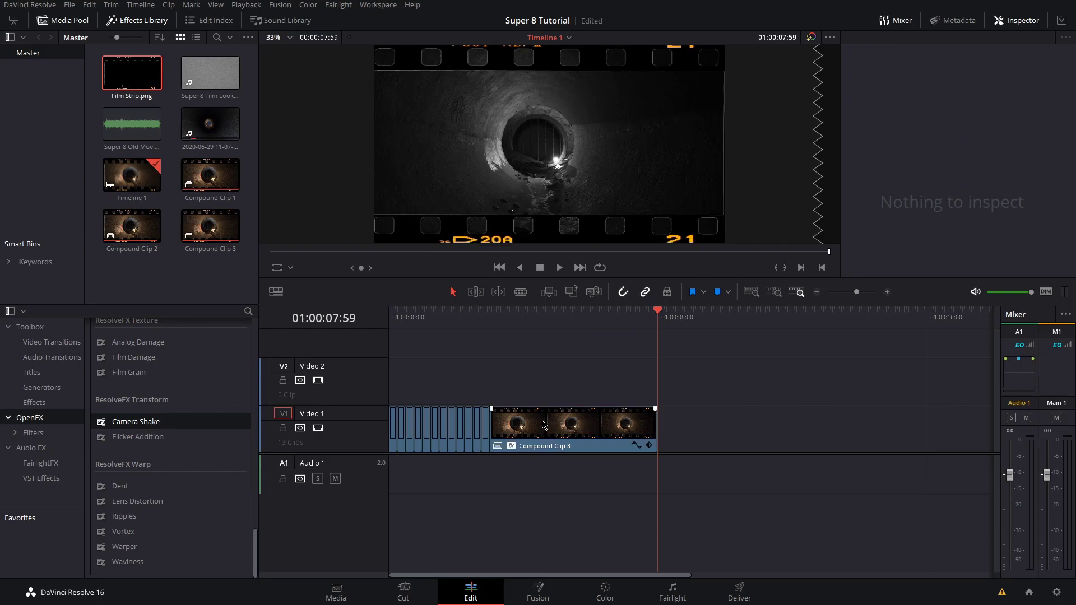
pyautogui.click(566, 429)
pyautogui.scroll(-3, 984, 186)
pyautogui.click(734, 365)
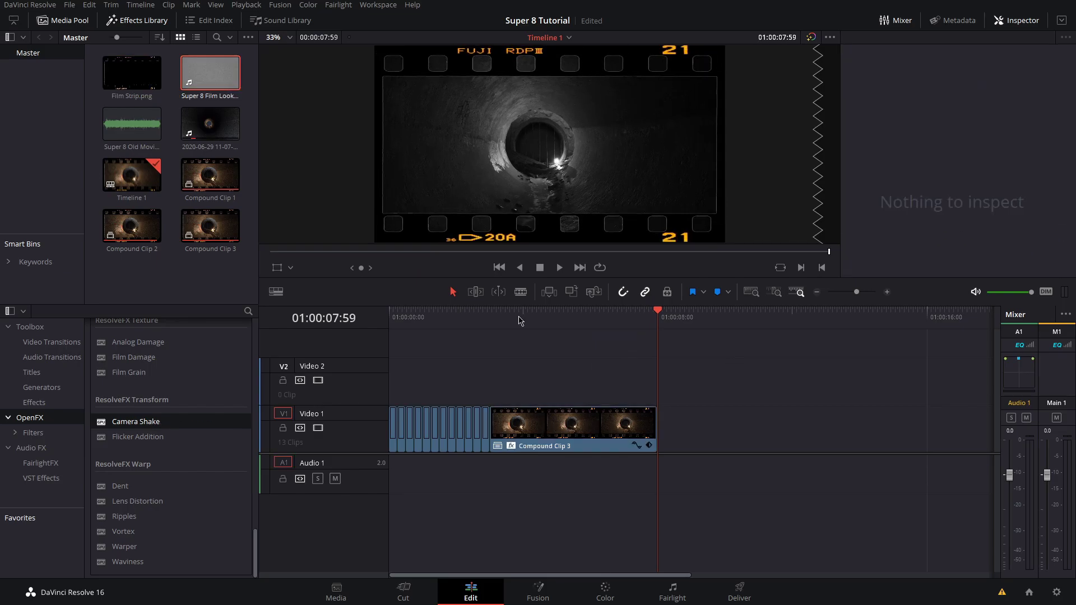
# - Place the Super 8 Film Look grain clip on Video 2 and set its composite mode to Hardlight
pyautogui.click(217, 77)
pyautogui.moveTo(215, 76); pyautogui.dragTo(373, 370)
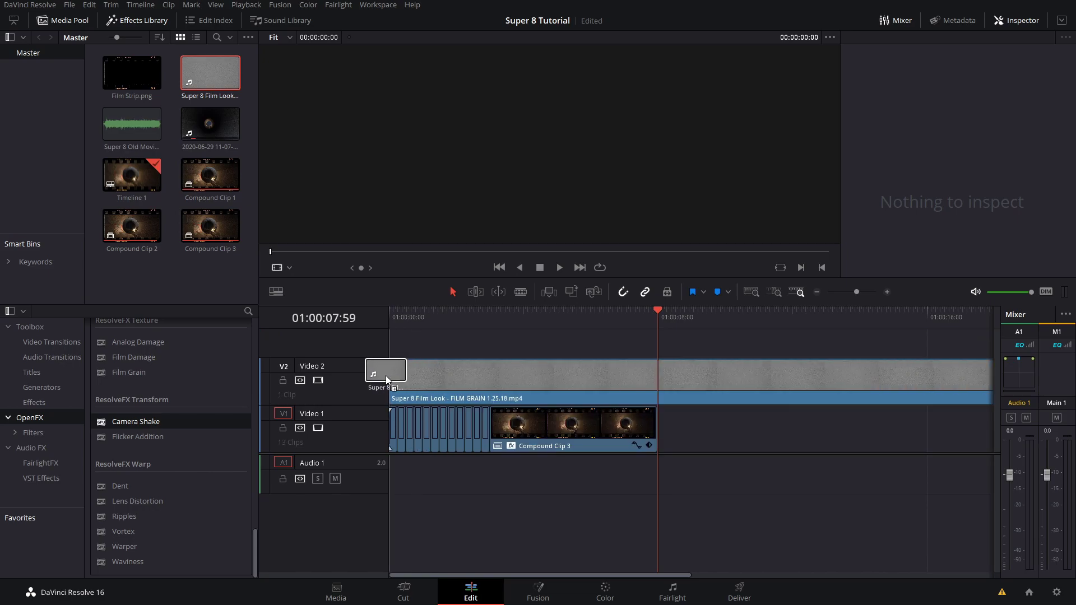
pyautogui.click(516, 385)
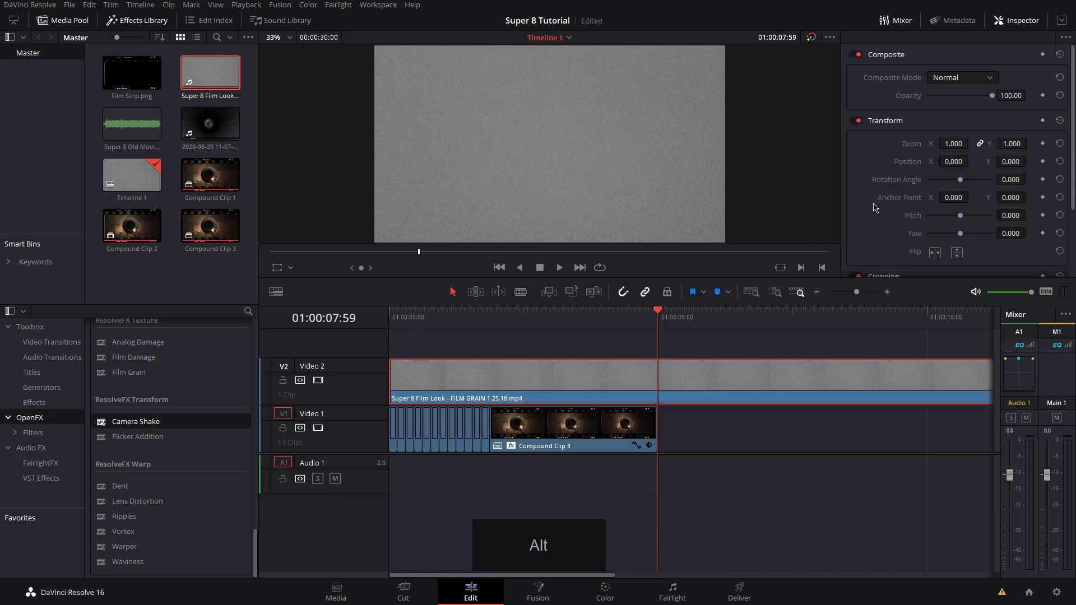
pyautogui.click(987, 82)
pyautogui.scroll(-3, 960, 134)
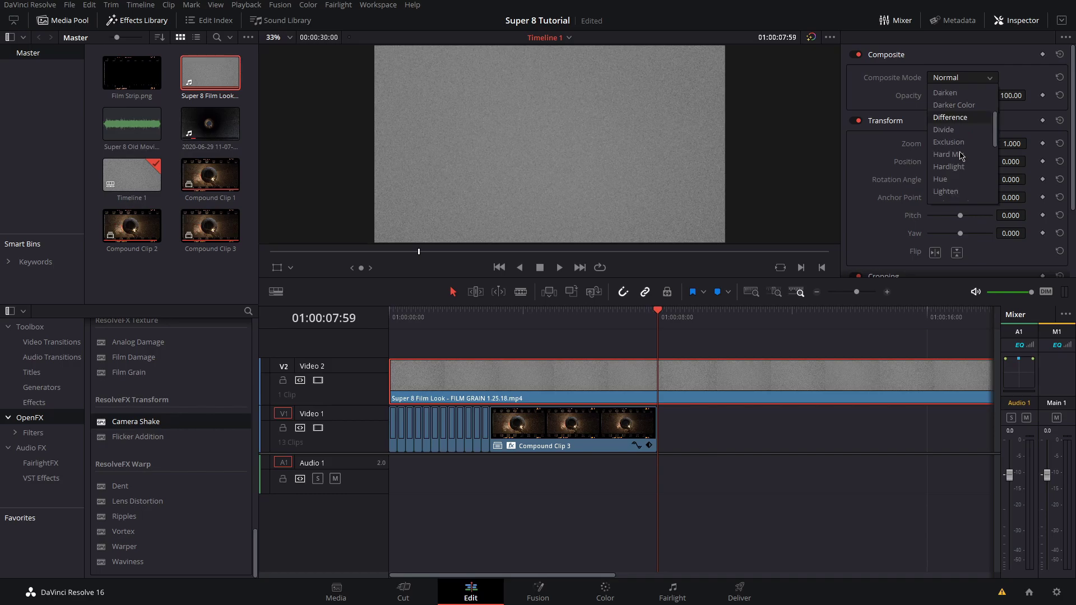
pyautogui.click(948, 130)
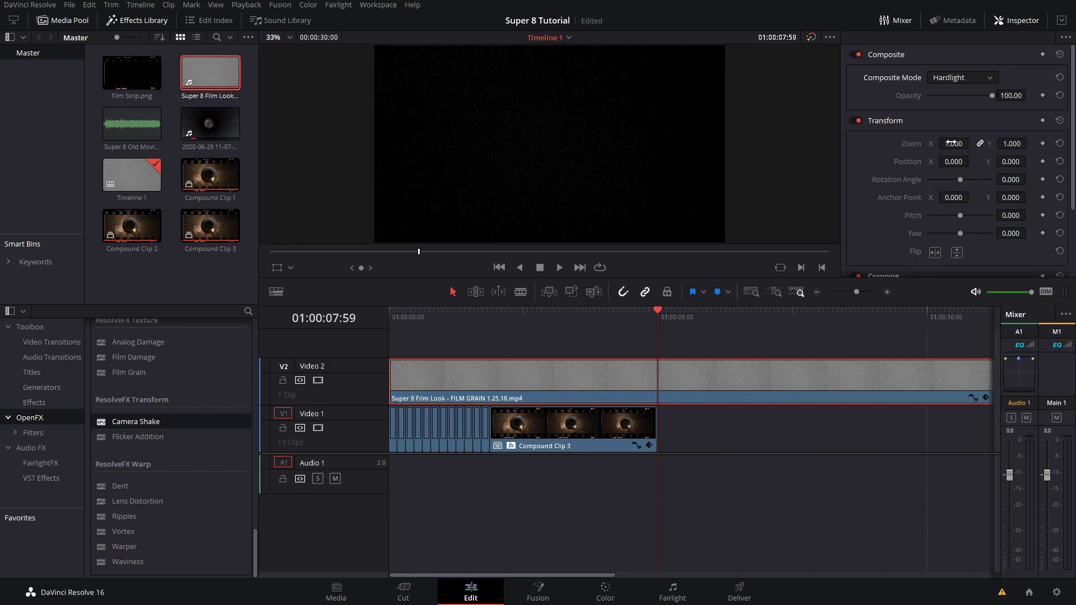
pyautogui.moveTo(605, 315); pyautogui.dragTo(509, 330)
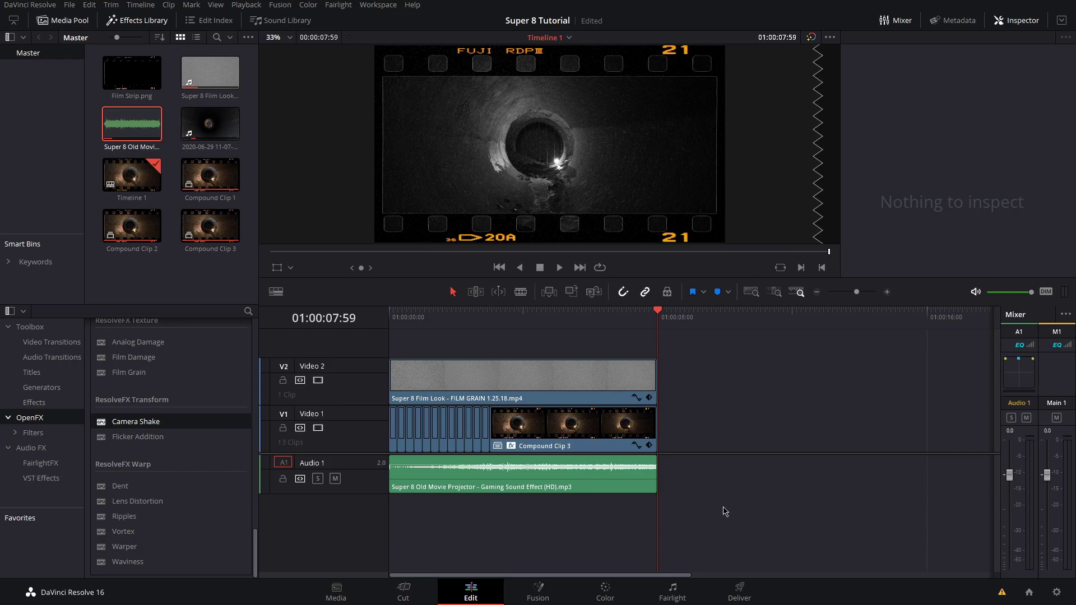
# - Enter the submitter's name with YouTube as platform, and paste the clip's YouTube link
pyautogui.click(462, 307)
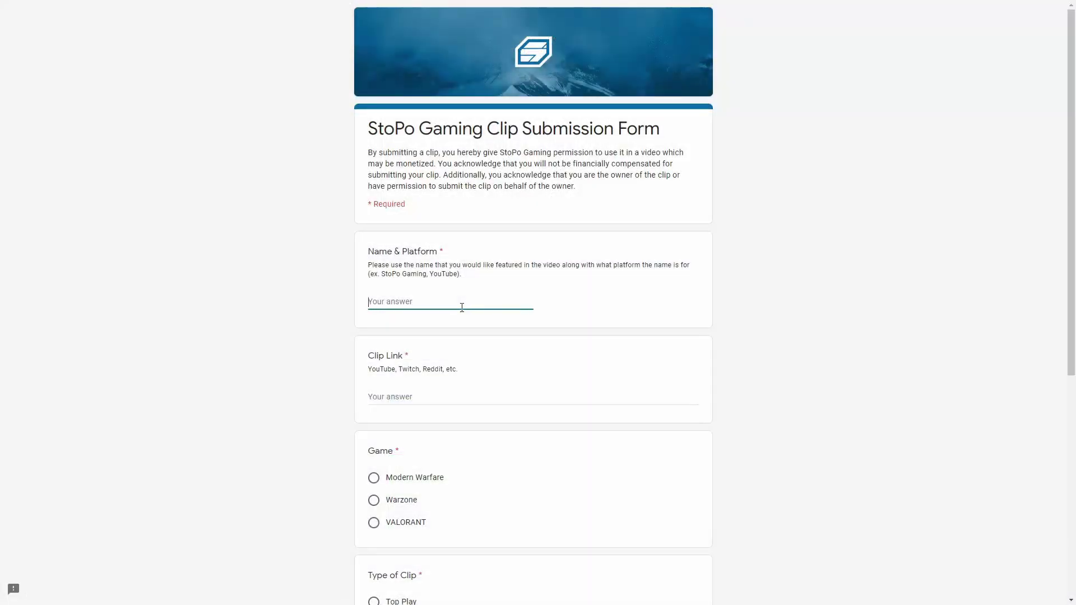
pyautogui.write('StoPo Gaming, YouTube')
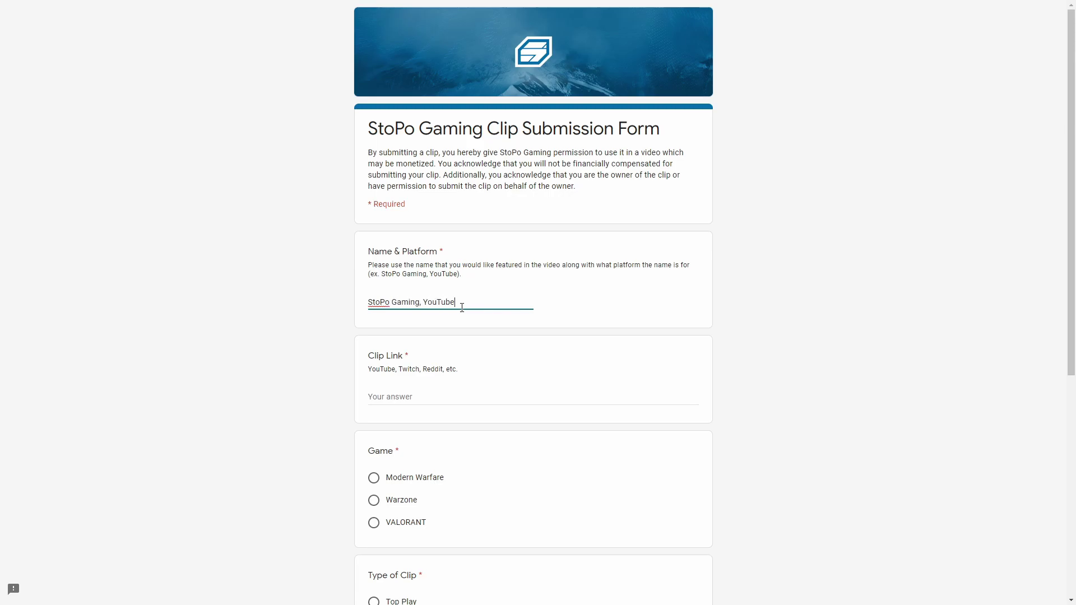
pyautogui.click(437, 400)
pyautogui.write('https://www.youtube.com/watch?v=dQw4w9WgXcQ')
# - Choose VALORANT as the game and Top Play as clip type, and start the description with '360'
pyautogui.click(374, 522)
pyautogui.scroll(-5, 386, 336)
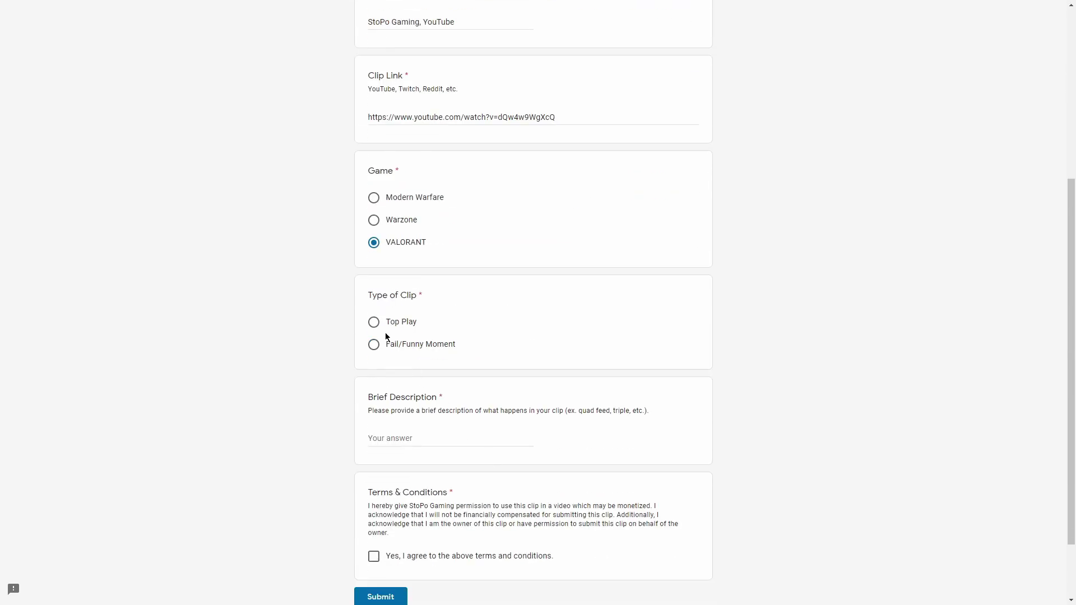
pyautogui.click(375, 324)
pyautogui.click(420, 437)
pyautogui.write('360 NoScoPe')
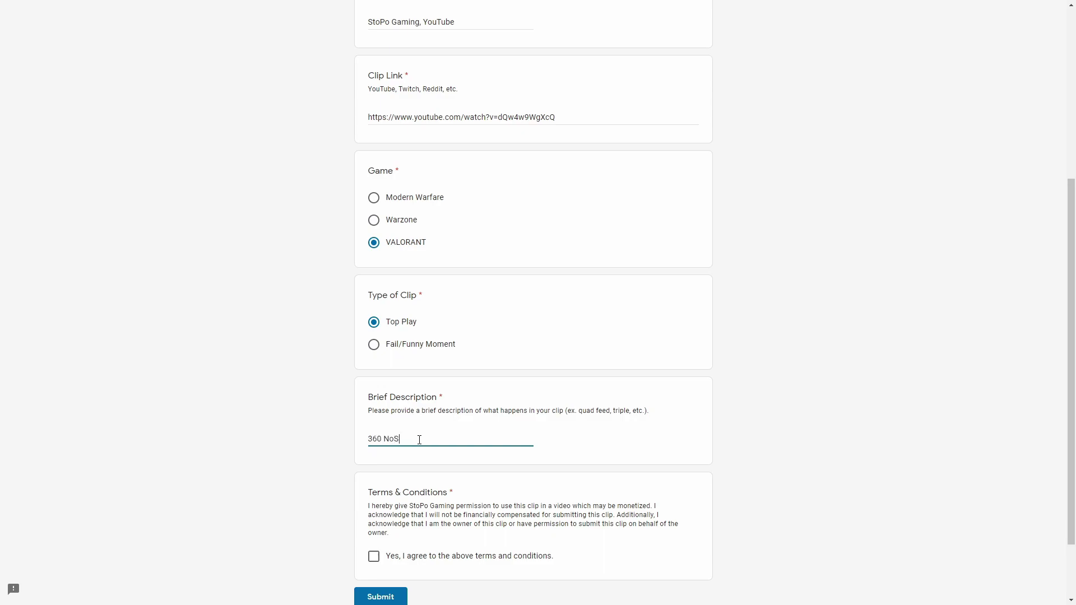